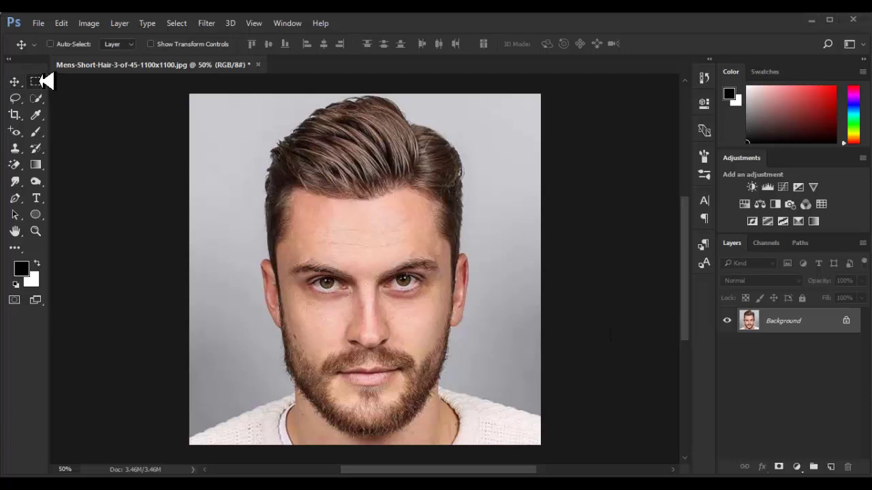
- Try the Rectangular Marquee tool, then keep the Move tool active
left_click_drag(39, 81, 79, 78)
left_click_drag(17, 81, 58, 80)
right_click(20, 84)
left_click(42, 84)
right_click(14, 82)
left_click(91, 82)
- Convert the locked Background into an editable layer named Layer 0
double_click(837, 320)
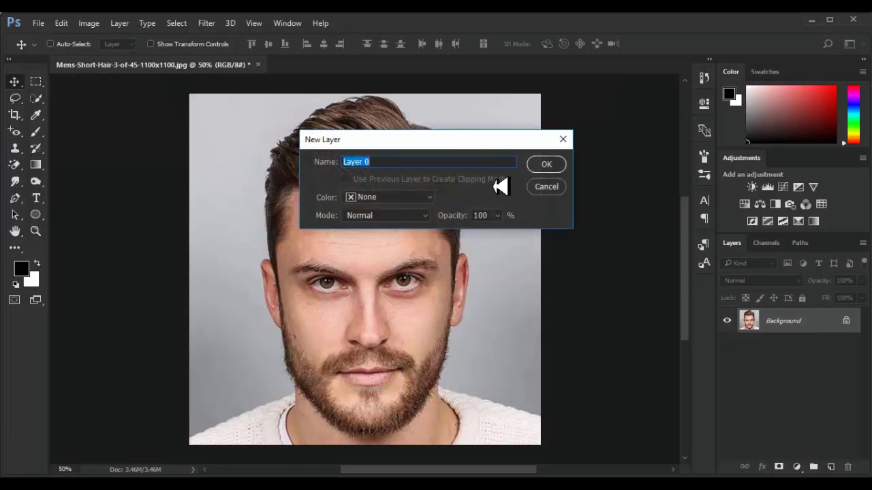
left_click(540, 167)
left_click(783, 371)
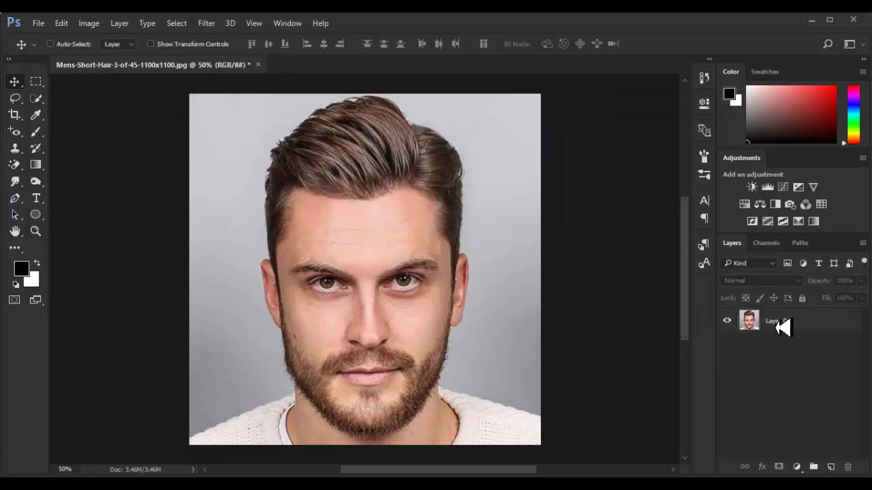
left_click(782, 327)
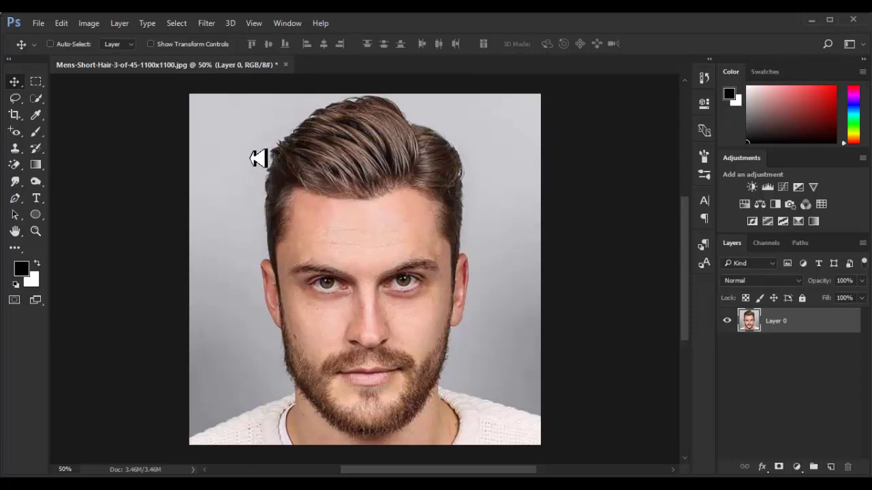
- Preview the Color Balance and Hue/Saturation adjustments, dismissing both without applying
left_click(90, 23)
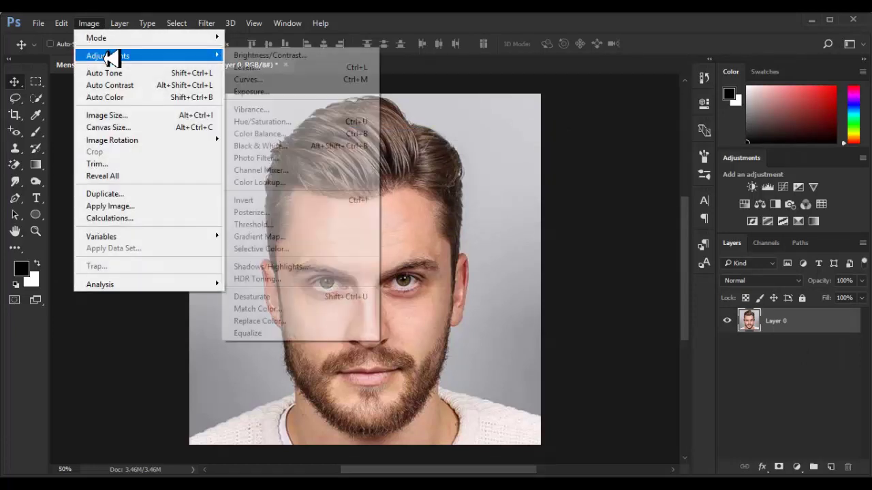
mouse_move(108, 55)
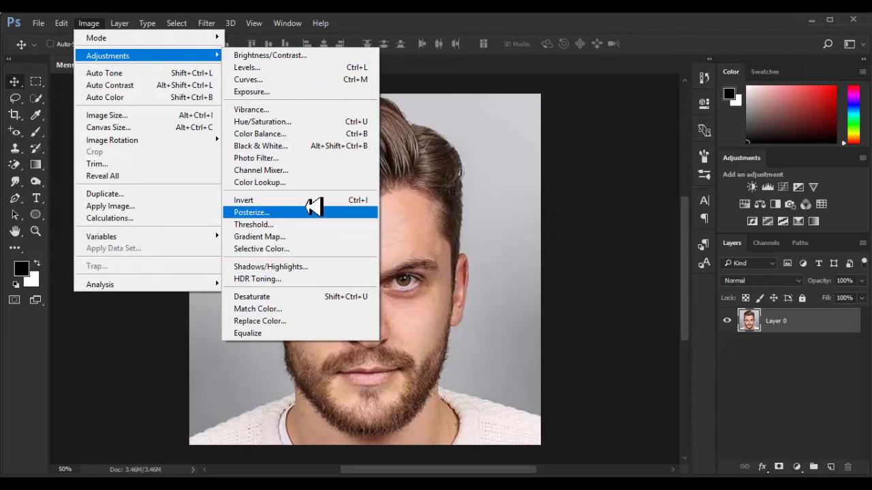
left_click(299, 133)
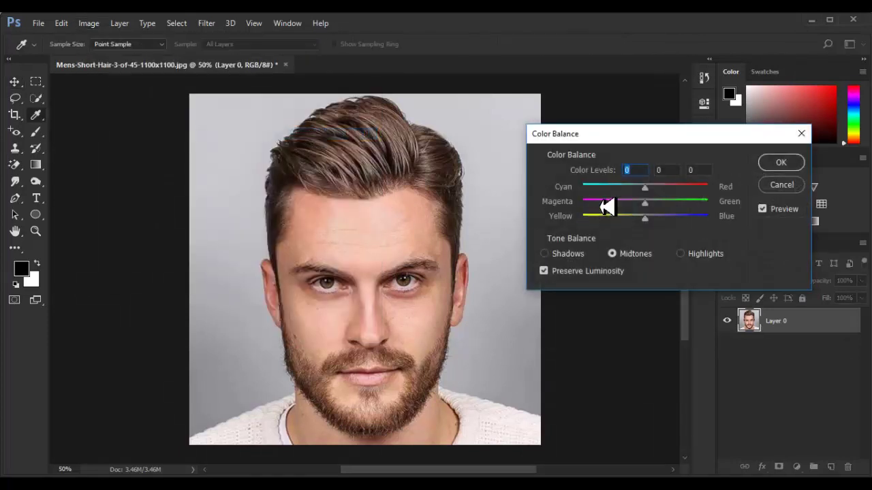
left_click(783, 185)
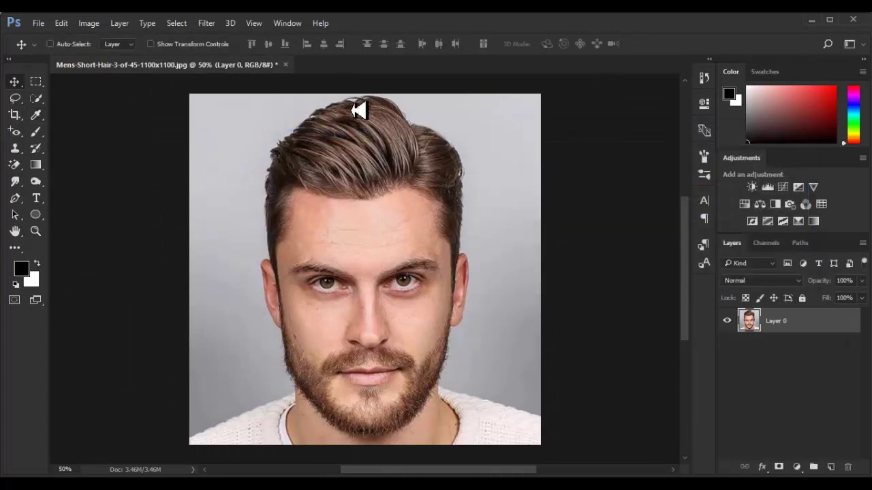
left_click(95, 23)
mouse_move(107, 55)
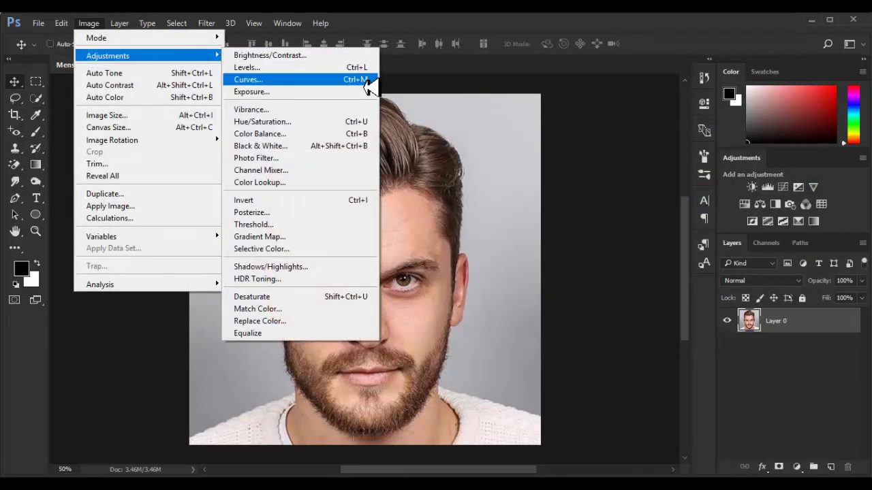
left_click(369, 121)
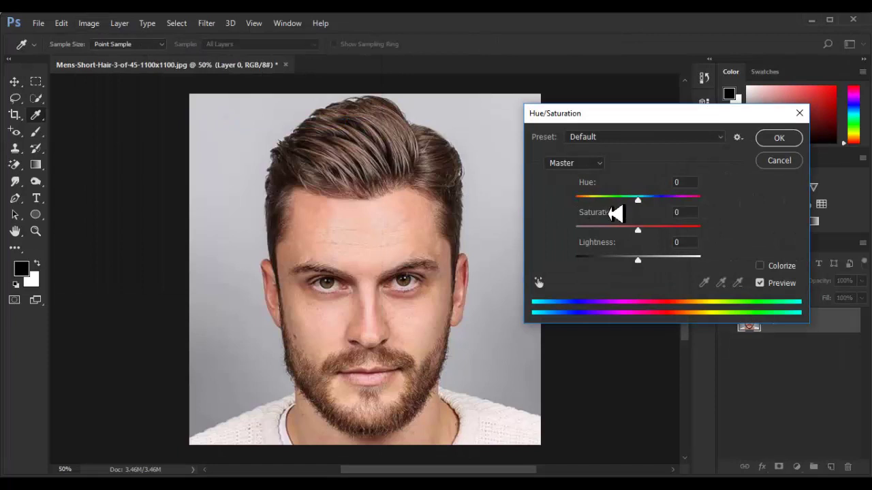
mouse_move(645, 228)
left_mouse_down()
mouse_move(574, 227)
mouse_move(646, 227)
left_mouse_up()
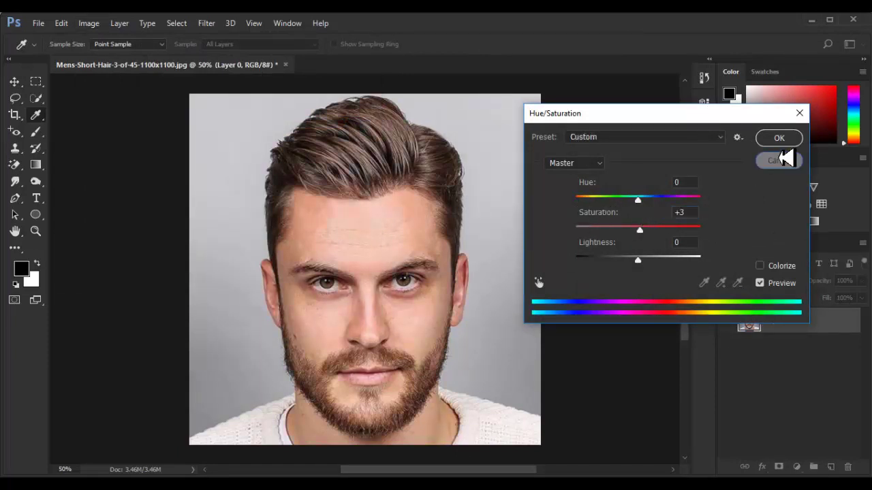
left_click(779, 160)
- Desaturate the photo, undo it to restore colour, and bring up Hue/Saturation (Ctrl+U)
left_click(94, 23)
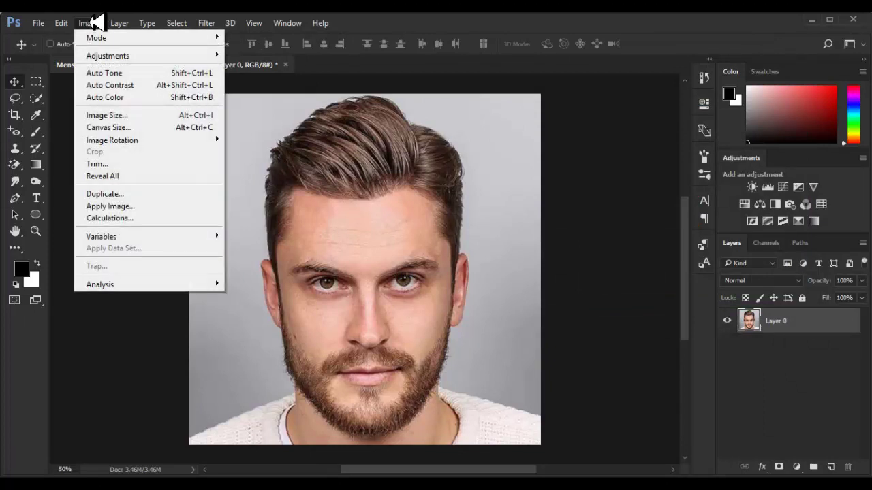
mouse_move(107, 56)
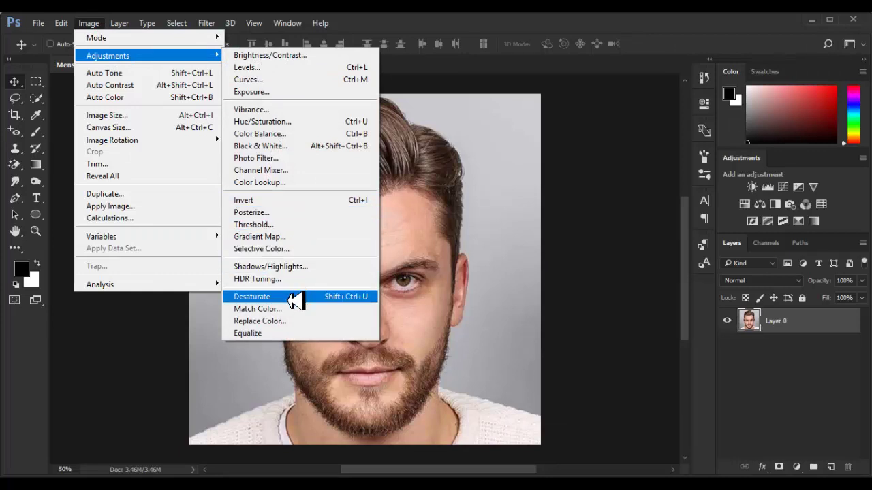
left_click(295, 300)
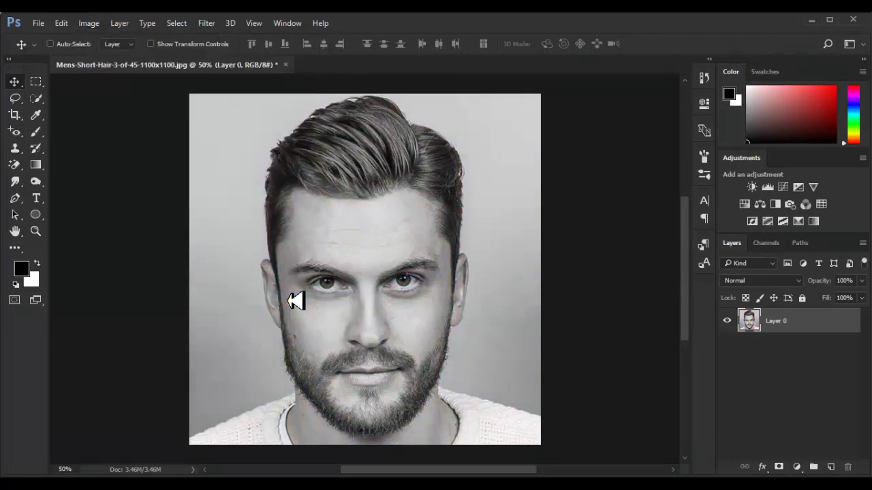
key("ctrl+z")
key("ctrl+z")
key("ctrl+z")
key("ctrl+z")
key("ctrl+z")
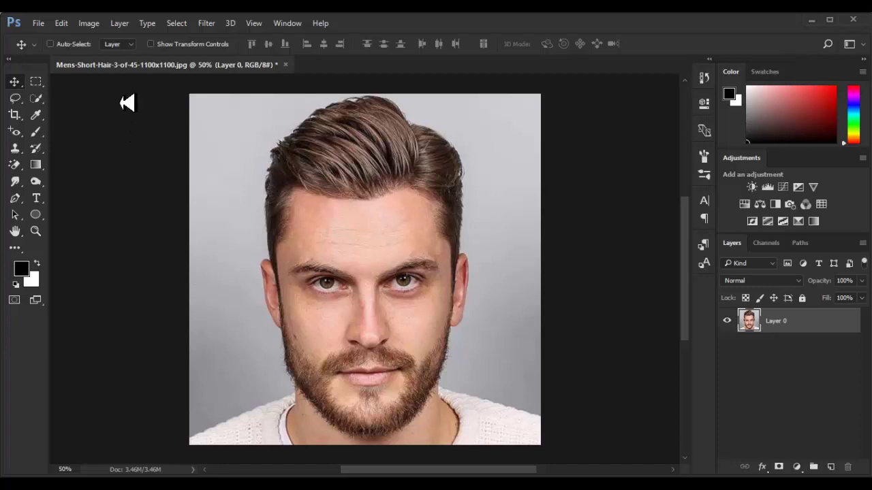
key("ctrl")
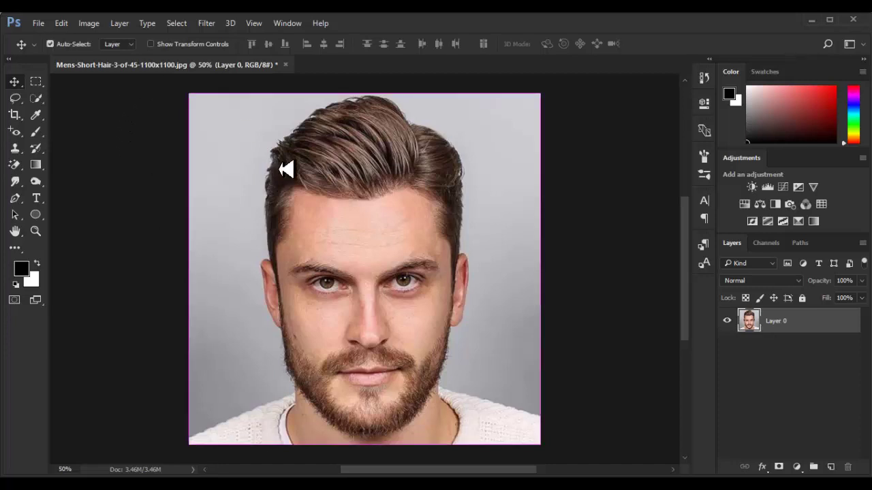
key("ctrl+u")
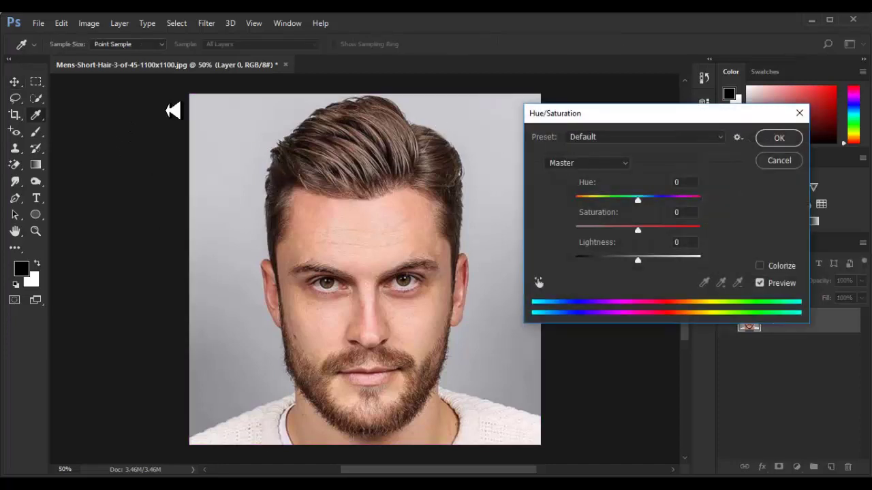
- Preview the Sepia and Cyanotype Hue/Saturation presets, then return to Default
left_click(93, 23)
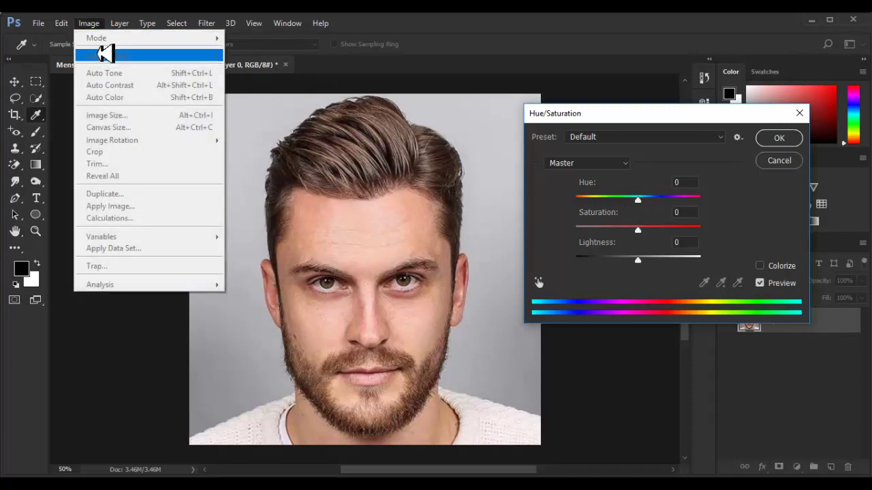
left_click(495, 46)
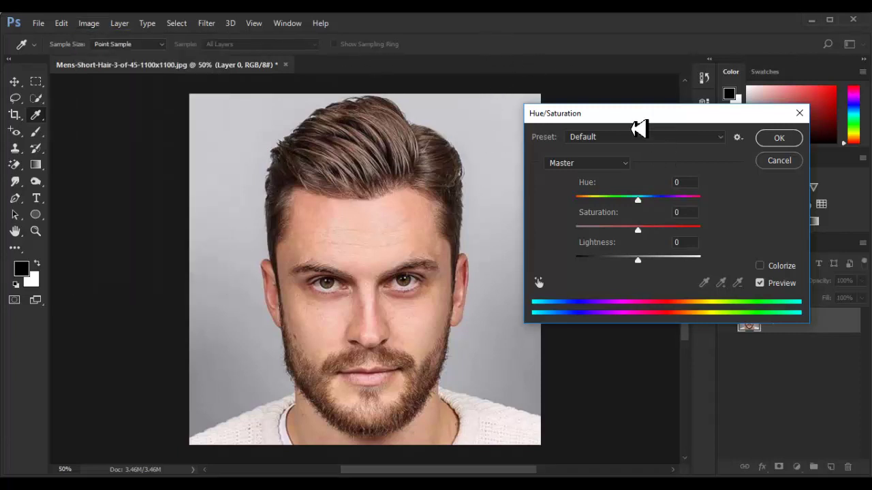
left_click(606, 162)
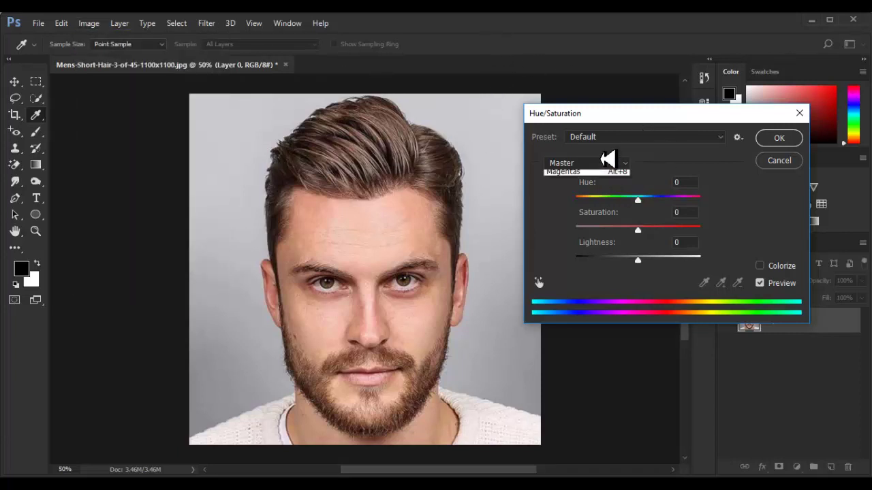
left_click(677, 157)
left_click(681, 136)
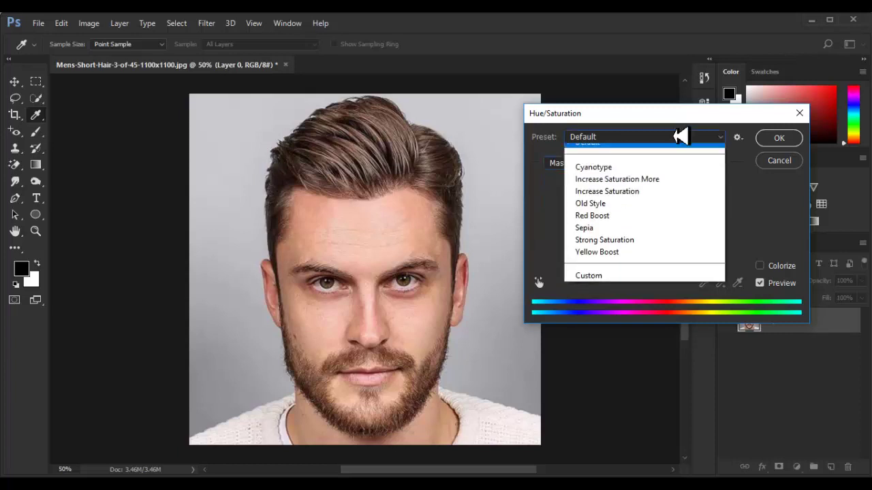
left_click(680, 236)
left_click(670, 137)
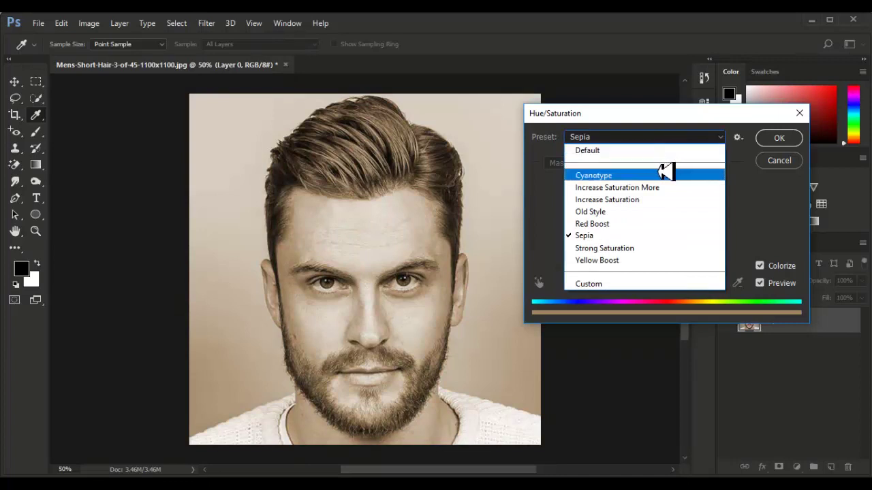
left_click(664, 175)
left_click(652, 134)
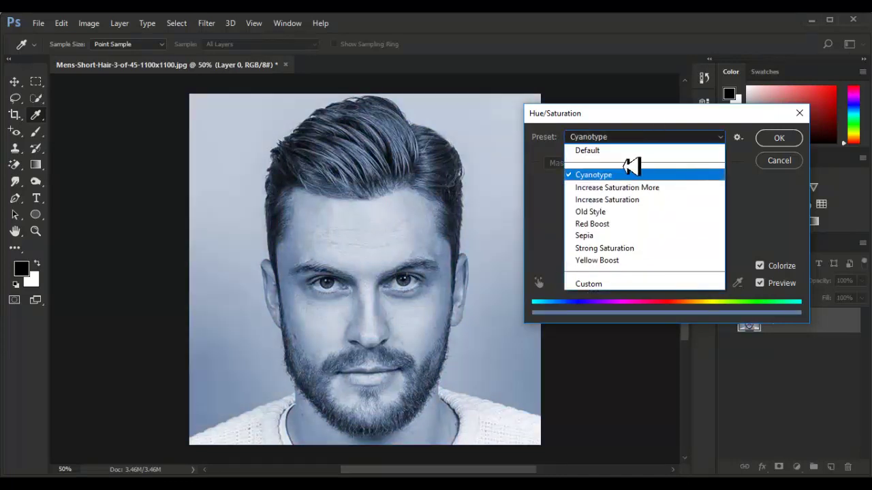
left_click(625, 152)
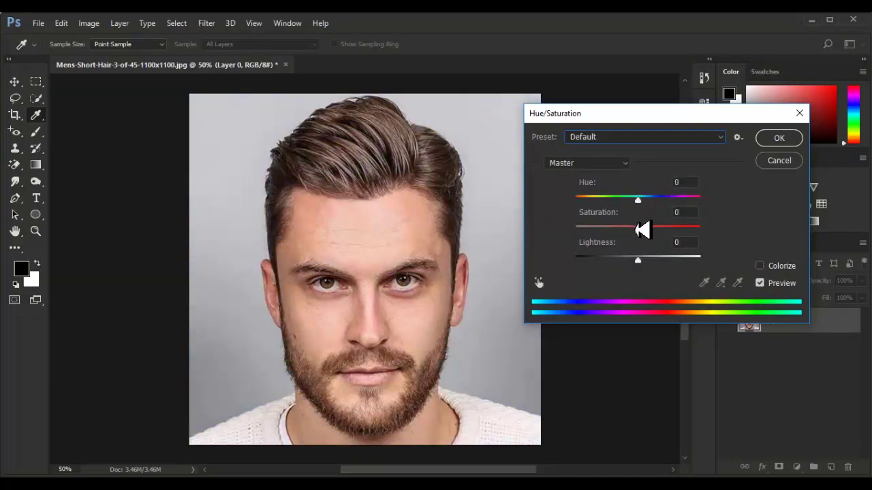
- Set Saturation to -100 and Lightness to -11, and apply the adjustment
left_click_drag(642, 230, 577, 232)
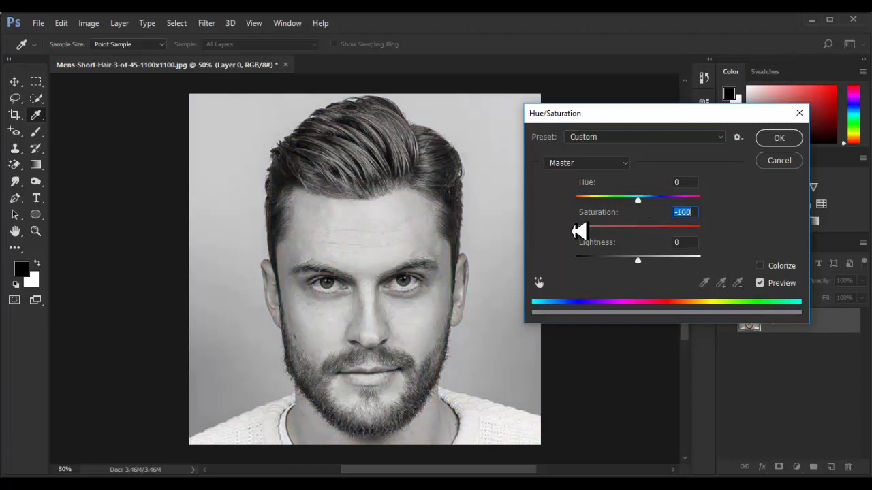
left_click(638, 259)
left_click_drag(638, 259, 631, 259)
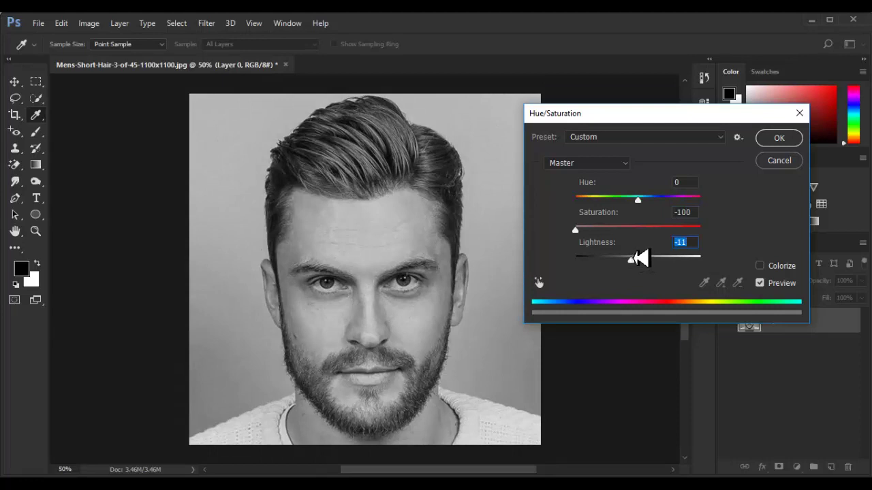
left_click(779, 138)
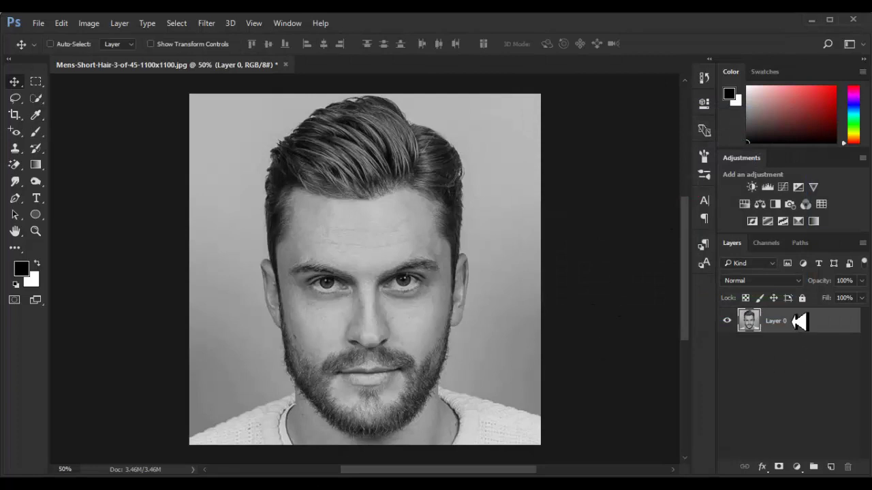
- Duplicate Layer 0 into the same document as Layer 0 copy
right_click(799, 322)
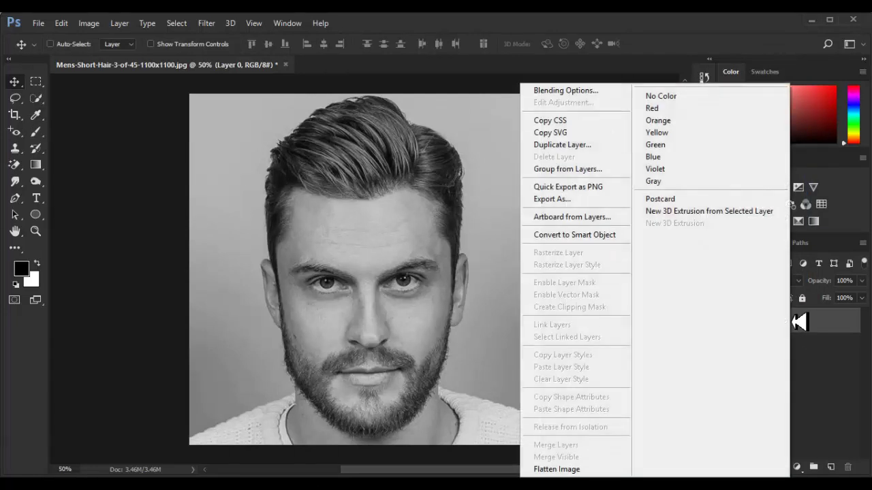
left_click(594, 146)
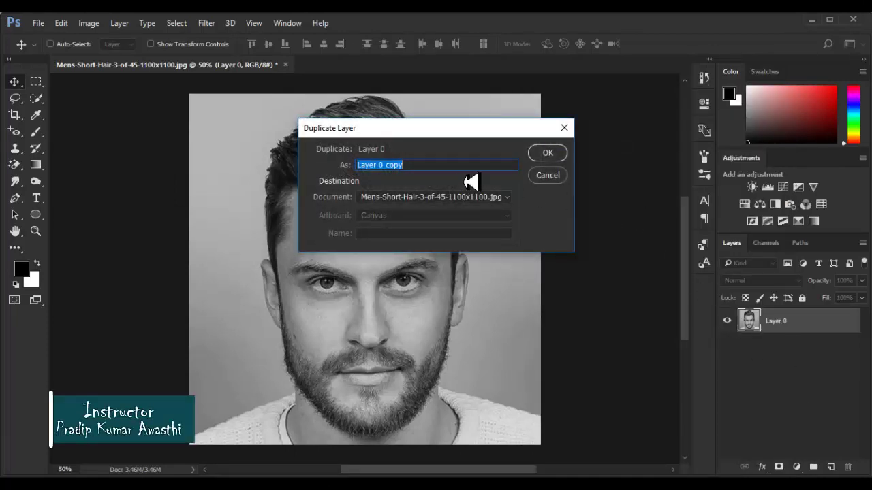
left_click(507, 197)
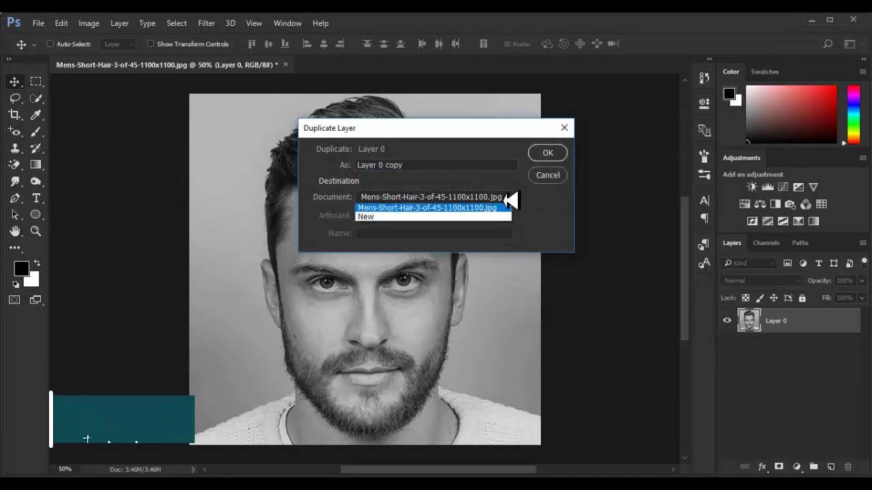
left_click(548, 185)
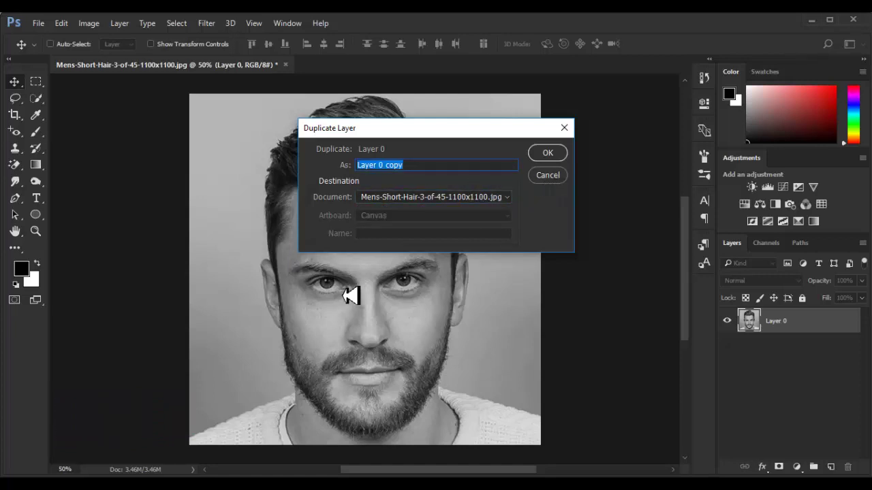
left_click(548, 175)
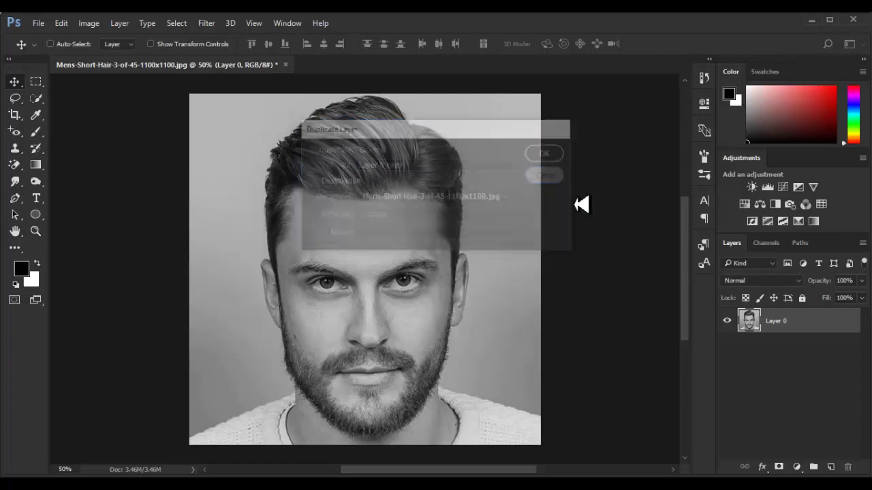
key("ctrl")
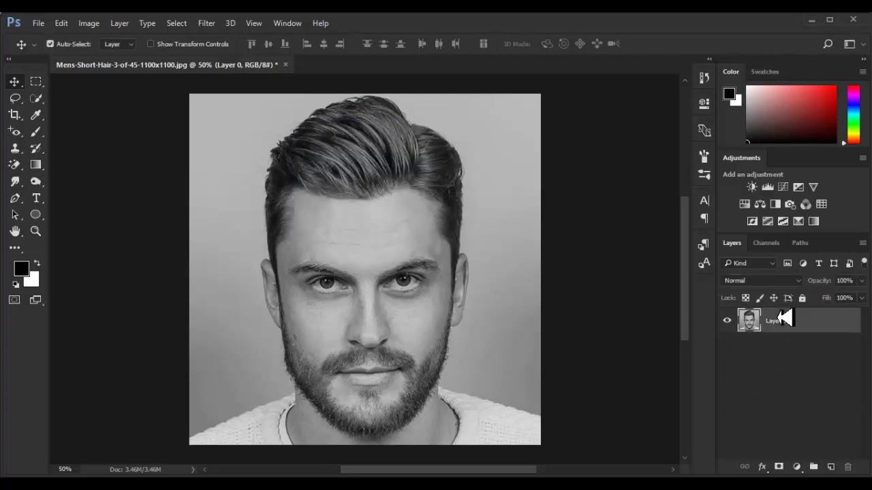
key("ctrl+j")
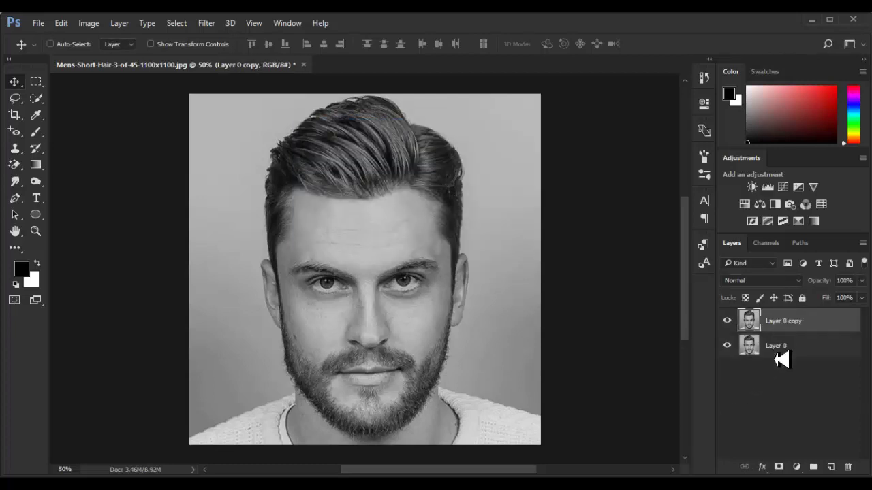
left_click(780, 375)
- Rename the original Layer 0 to 'Image'
left_click(802, 328)
right_click(790, 322)
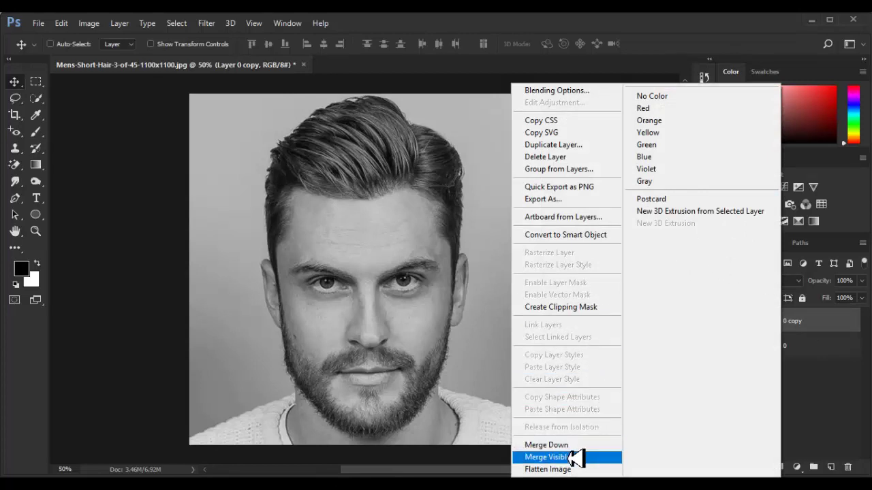
left_click(841, 398)
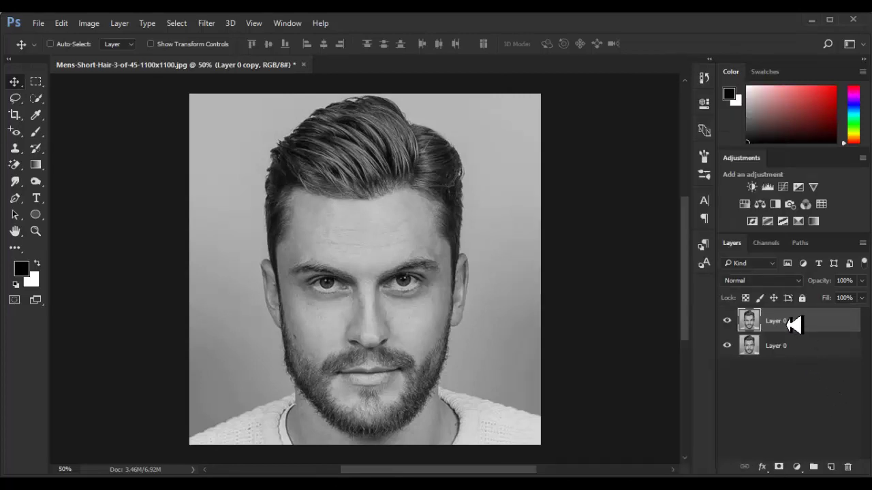
left_click(788, 344)
right_click(788, 344)
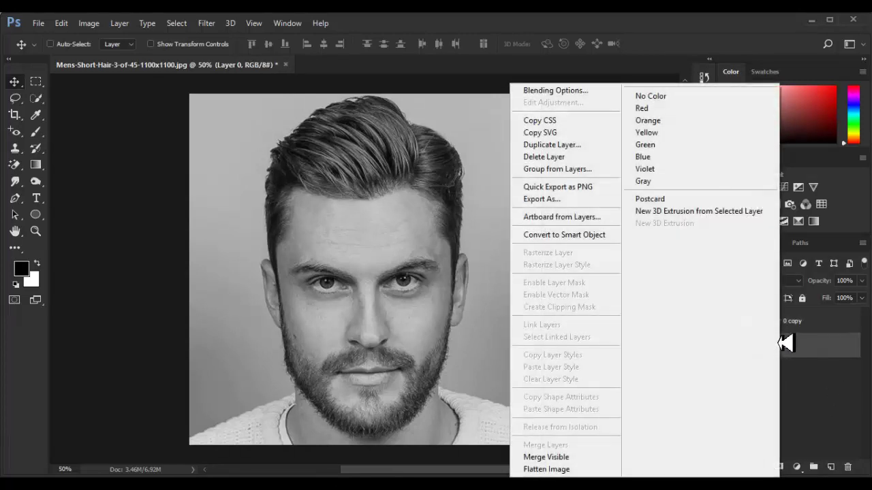
left_click(801, 423)
left_click(775, 343)
type("Ima")
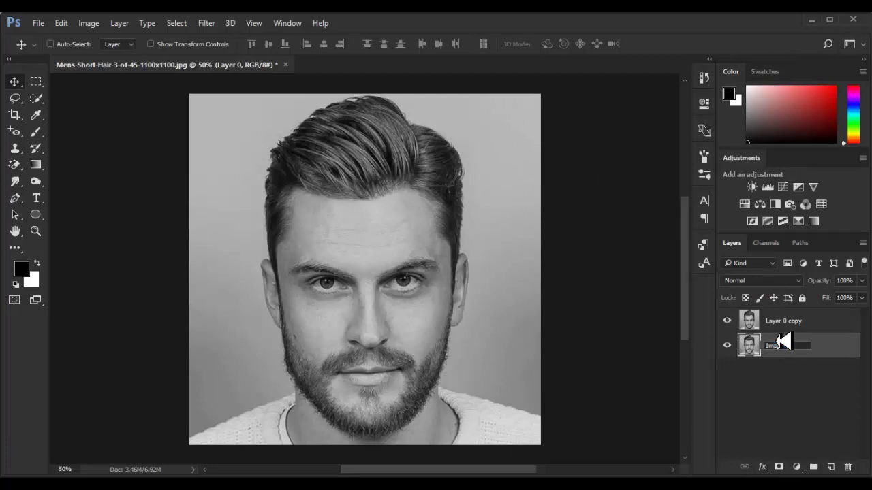
key("Return")
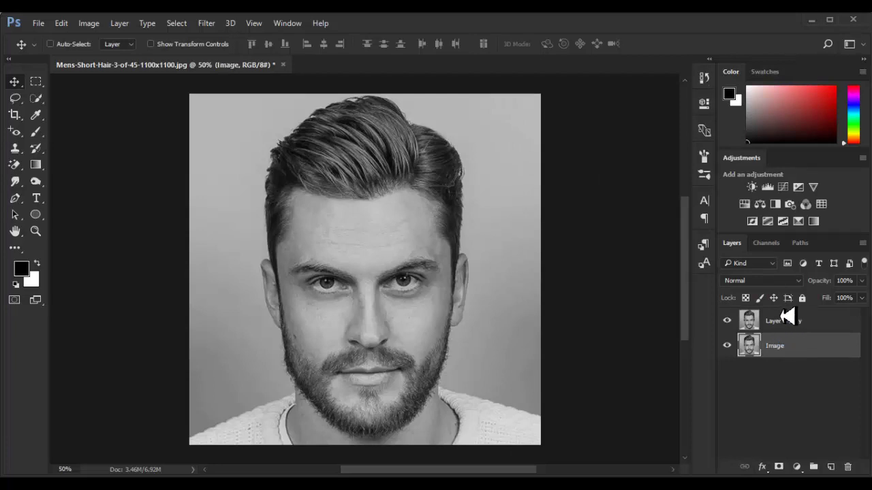
- Rename Layer 0 copy to 'Image Inverse', then reselect the Image layer
double_click(788, 322)
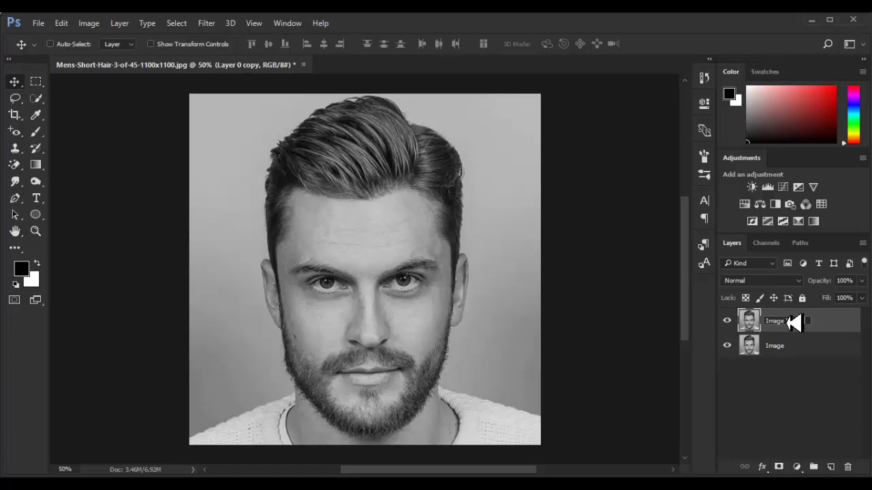
key("Return")
left_click(772, 401)
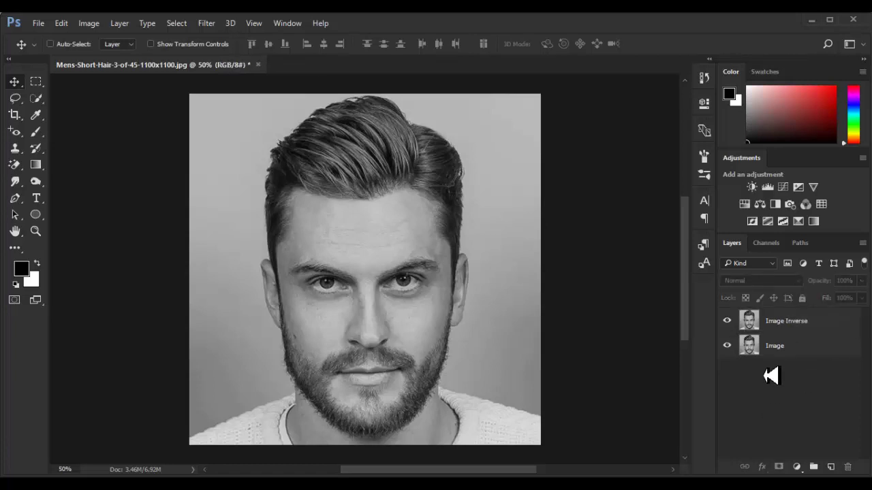
left_click(770, 345)
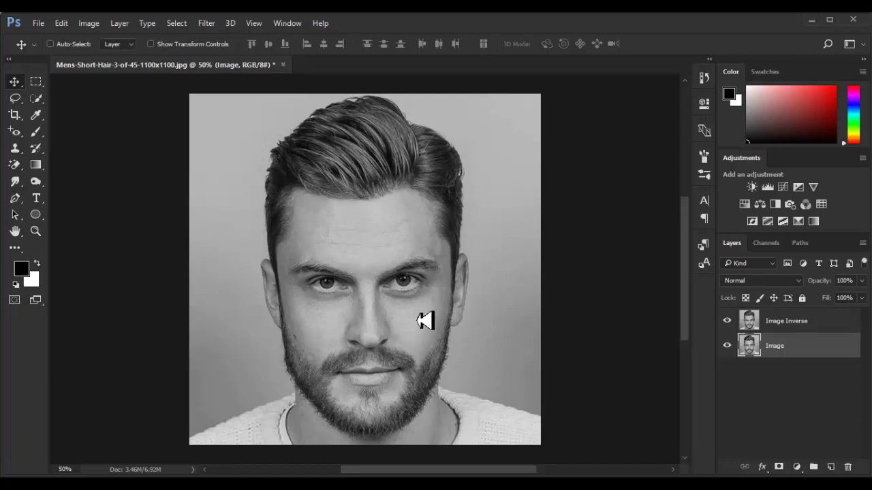
- Select the Image Inverse layer in the Layers panel
left_click(805, 320)
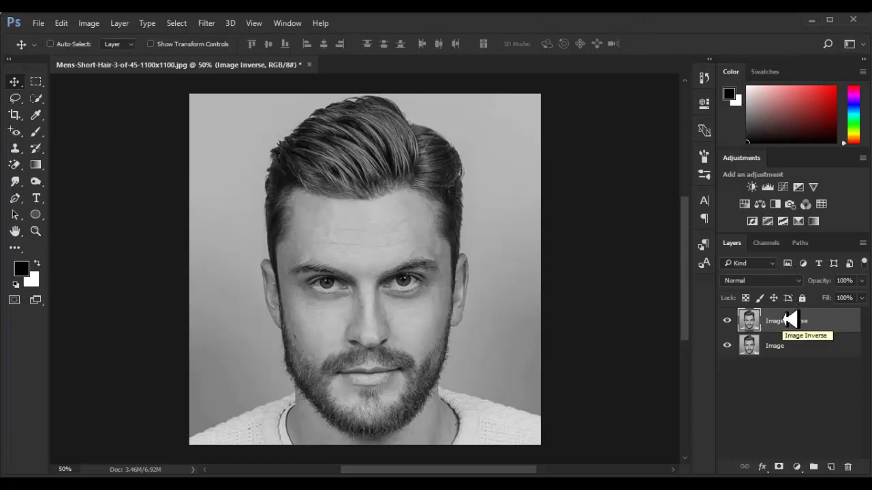
- Invert the Image Inverse layer (Ctrl+I) and set its blend mode to Color Dodge
key("ctrl+i")
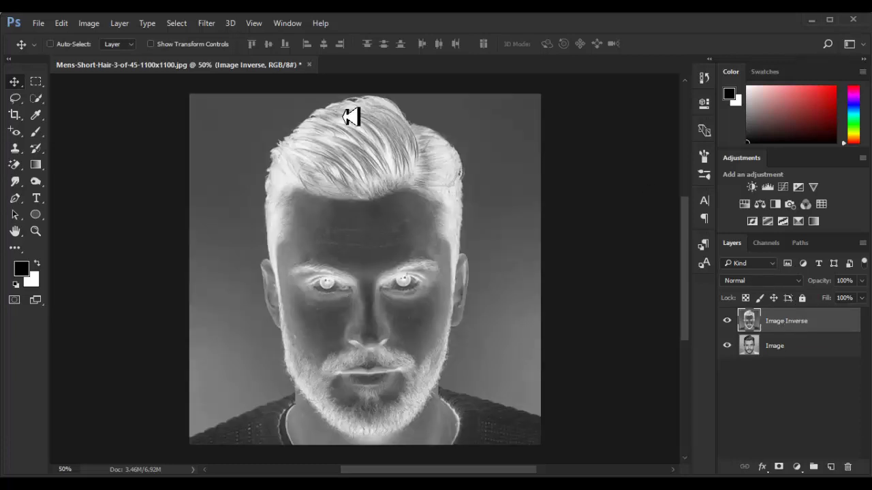
left_click(726, 280)
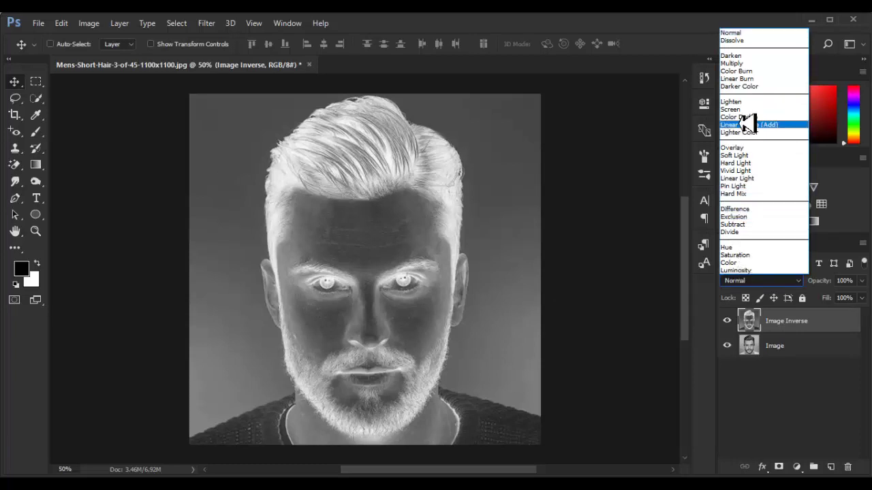
left_click(749, 102)
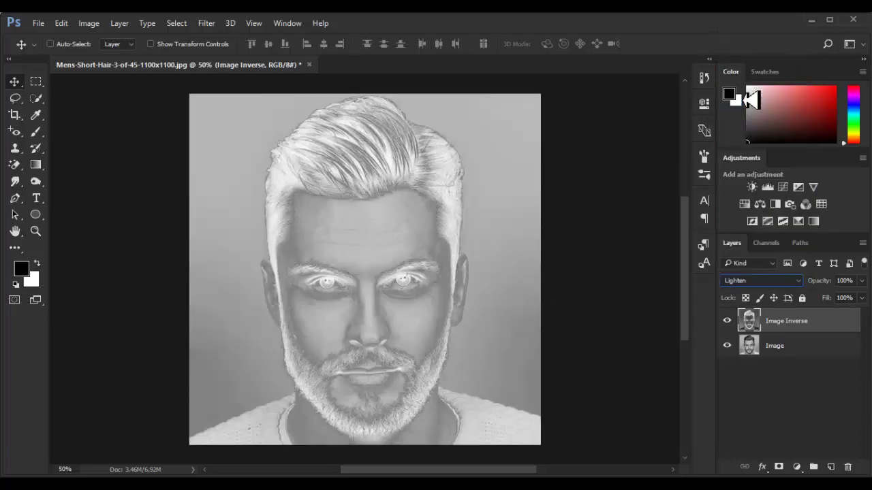
key("Down")
key("Down")
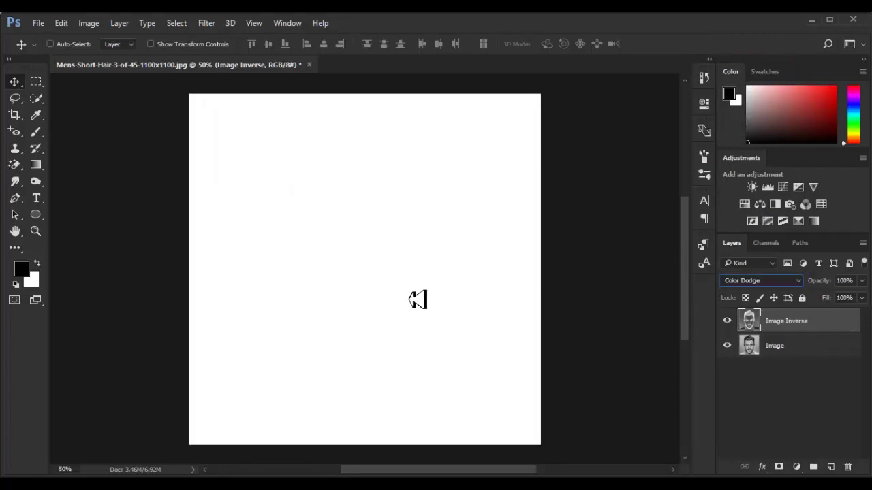
left_click(799, 345)
left_click(801, 326)
- Apply a 29.1-pixel Gaussian Blur to the Image Inverse layer
left_click(205, 22)
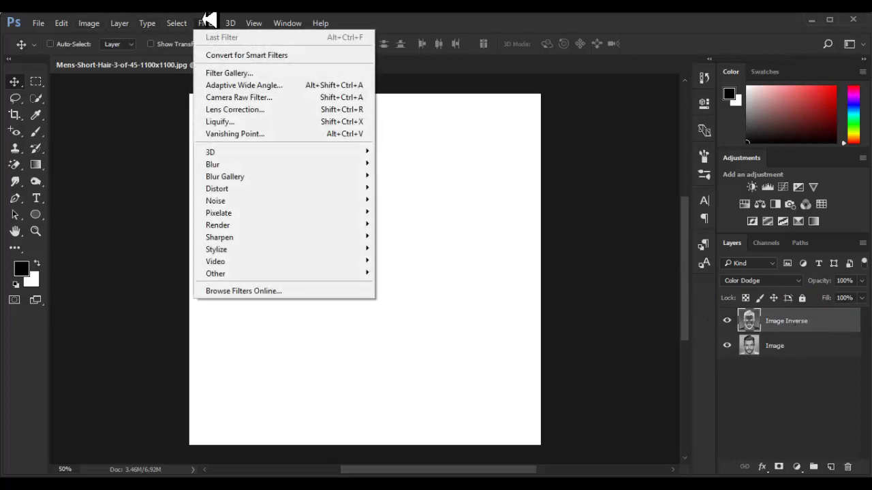
mouse_move(212, 164)
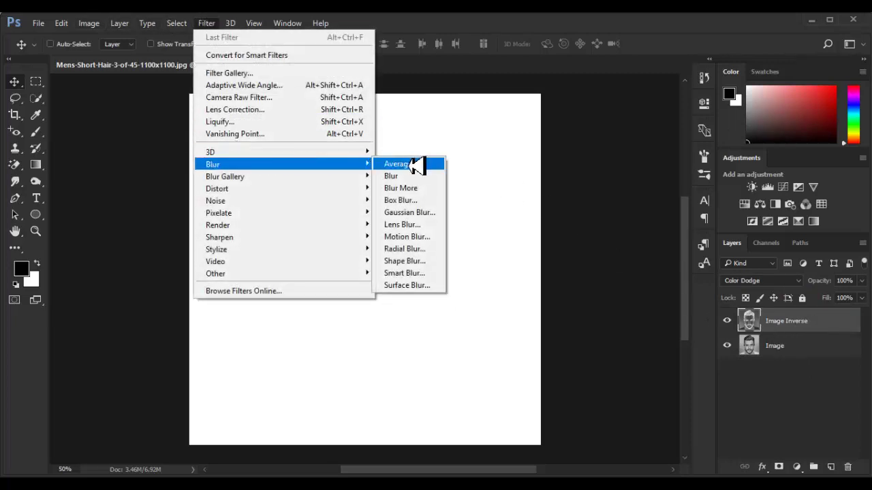
left_click(424, 212)
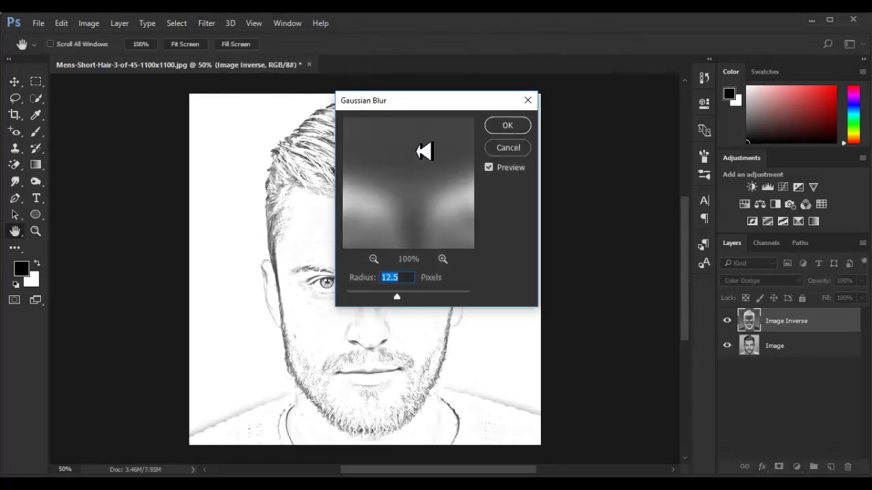
left_click_drag(410, 104, 637, 96)
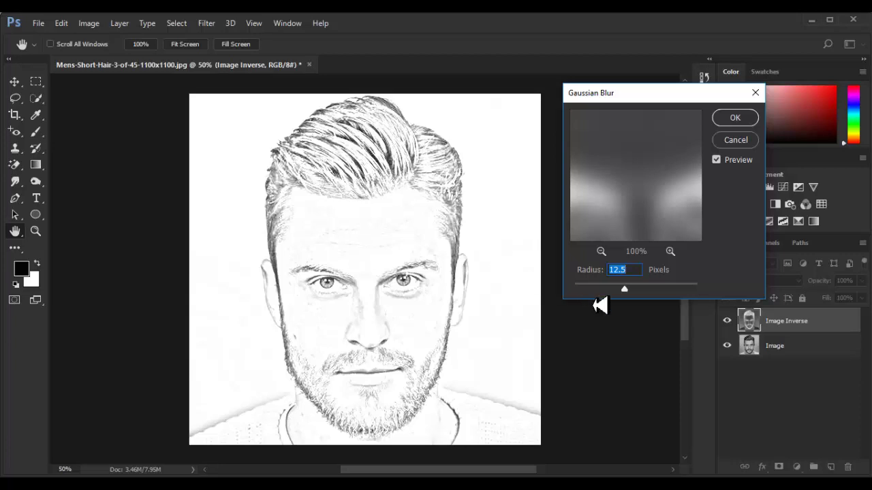
mouse_move(623, 289)
left_mouse_down()
mouse_move(602, 289)
mouse_move(648, 289)
mouse_move(630, 289)
mouse_move(639, 287)
left_mouse_up()
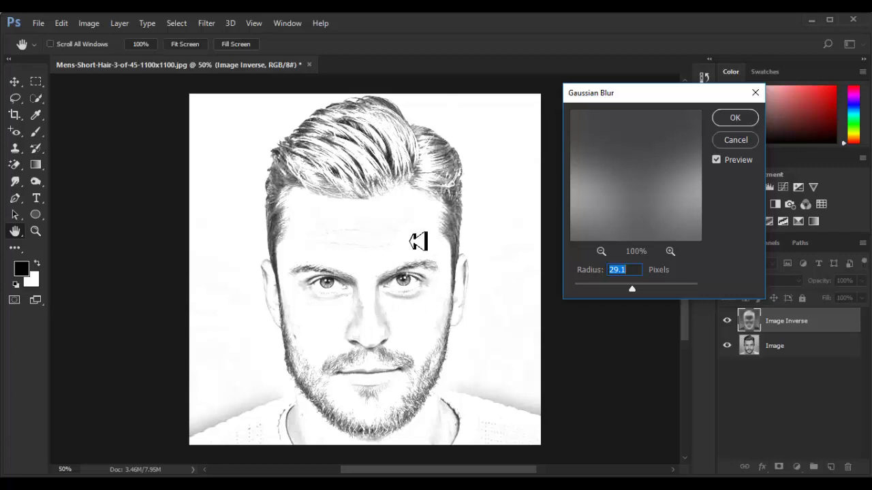
left_click(732, 118)
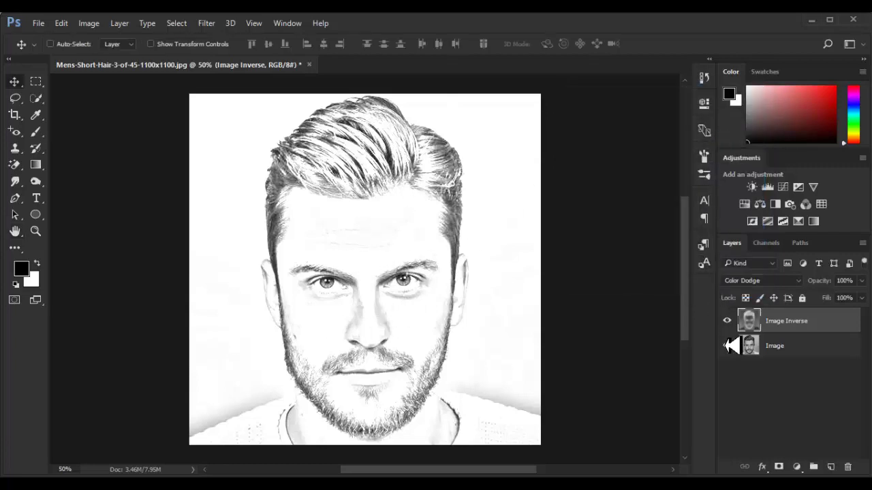
- Add a Levels adjustment layer, lifting the output blacks and lowering the output whites
left_click(780, 390)
left_click(780, 323)
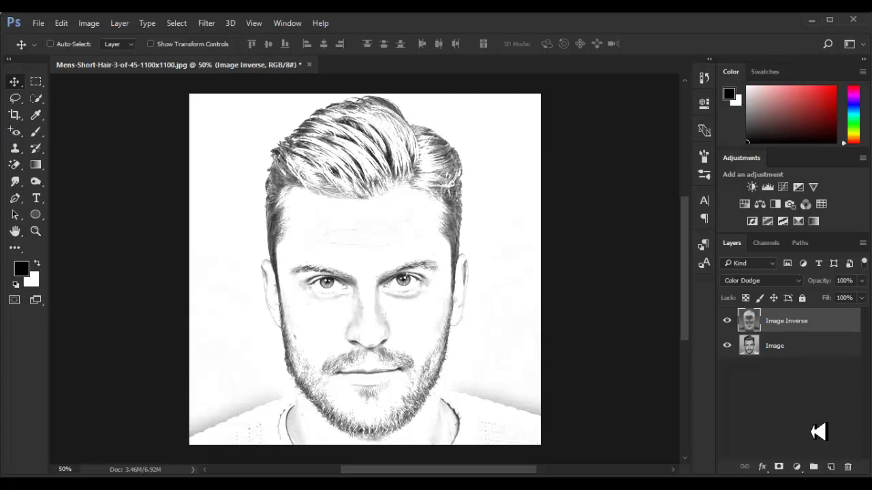
left_click(802, 466)
left_click(821, 256)
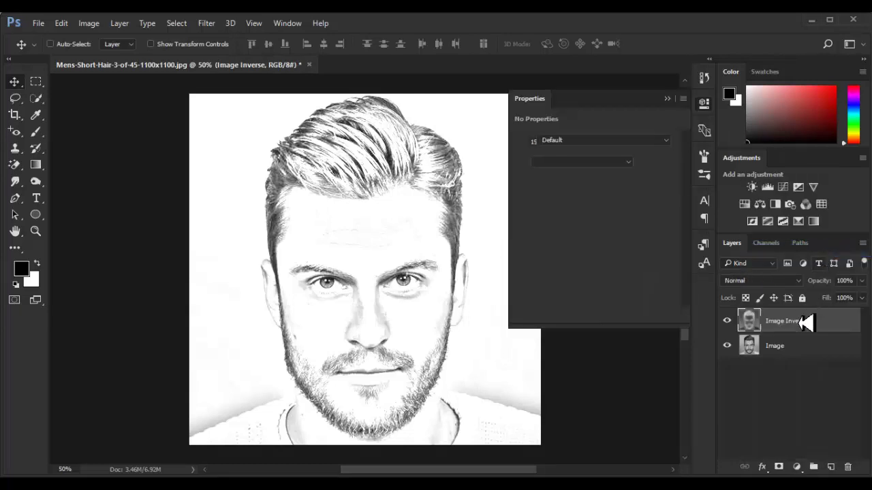
mouse_move(534, 265)
left_mouse_down()
mouse_move(613, 265)
mouse_move(502, 269)
left_mouse_up()
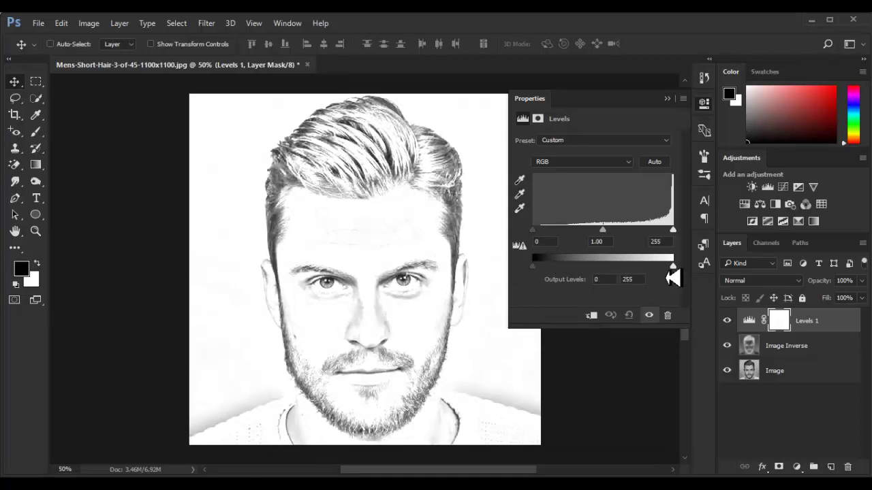
mouse_move(672, 266)
left_mouse_down()
mouse_move(621, 266)
mouse_move(655, 258)
left_mouse_up()
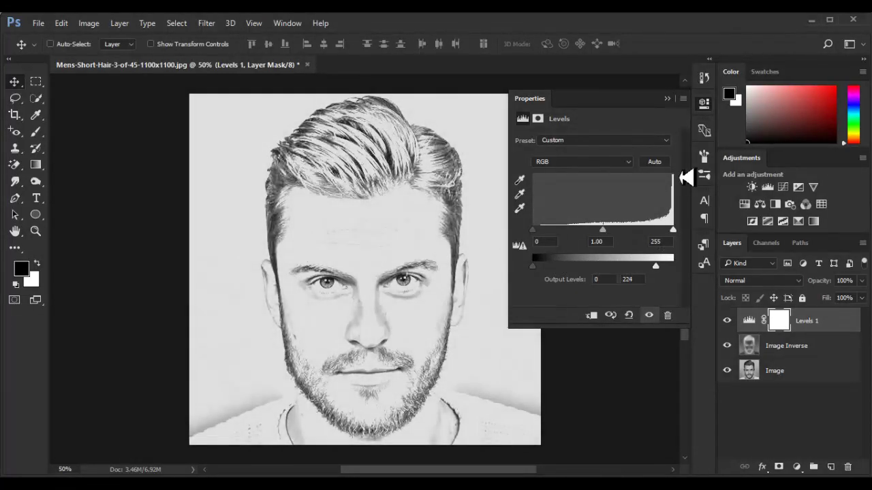
left_click(679, 95)
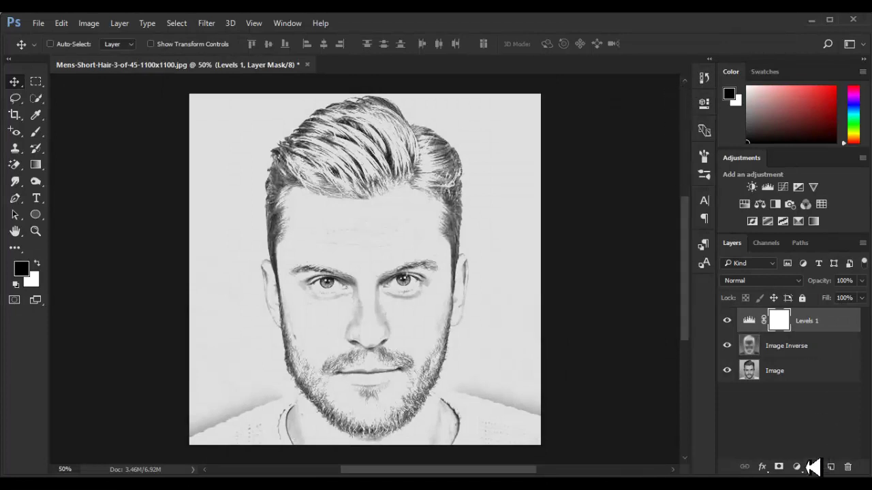
- Add a Curves adjustment layer and bend the curve to rebalance sketch contrast
left_click(797, 467)
left_click(788, 265)
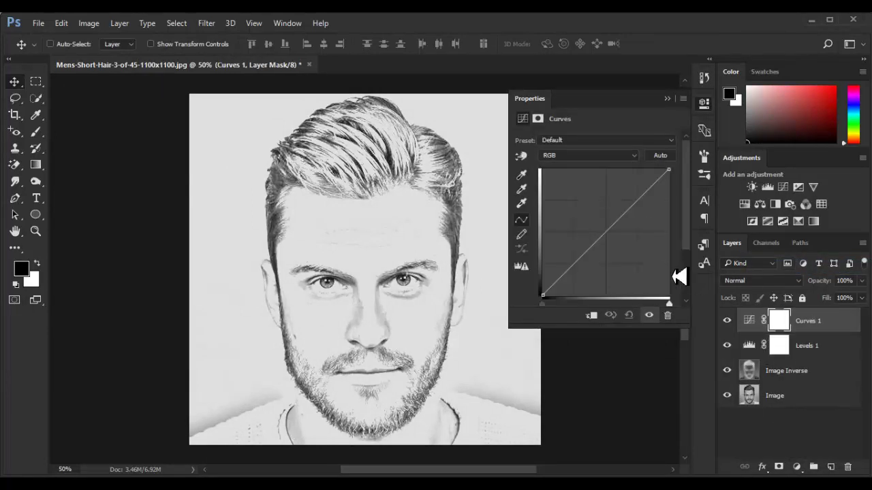
left_click_drag(638, 201, 628, 198)
mouse_move(582, 249)
left_mouse_down()
mouse_move(580, 276)
mouse_move(578, 267)
left_mouse_up()
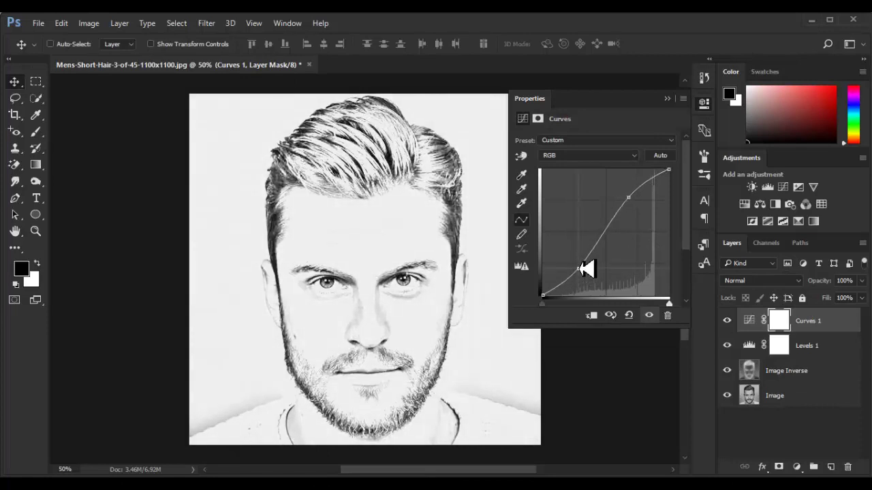
mouse_move(630, 197)
left_mouse_down()
mouse_move(670, 249)
mouse_move(650, 215)
left_mouse_up()
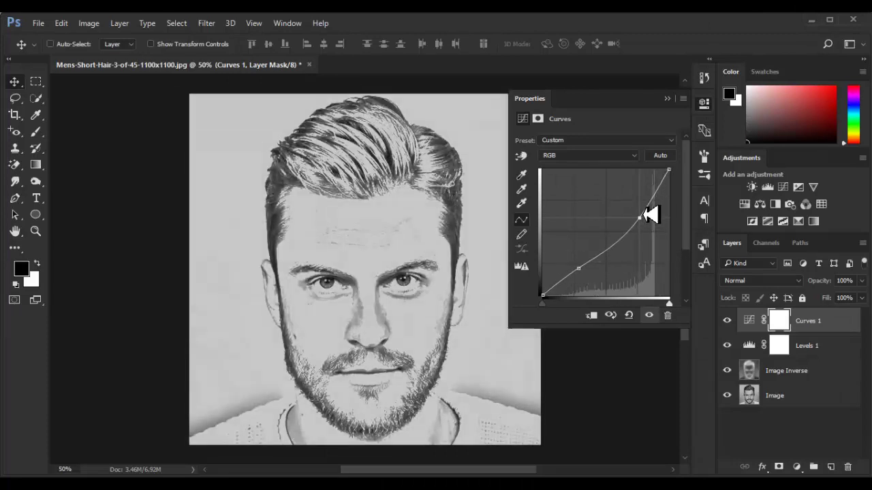
left_click(666, 98)
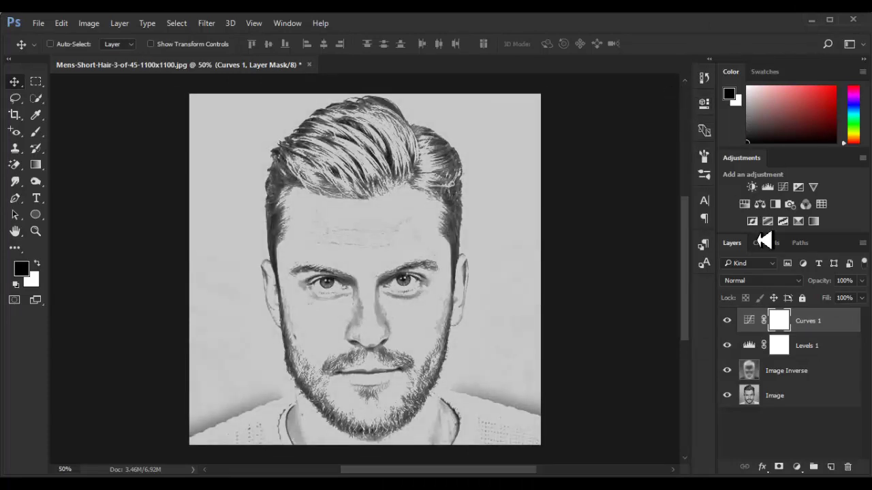
- Delete the Curves 1 and Levels 1 adjustment layers
left_click(819, 324)
key("Delete")
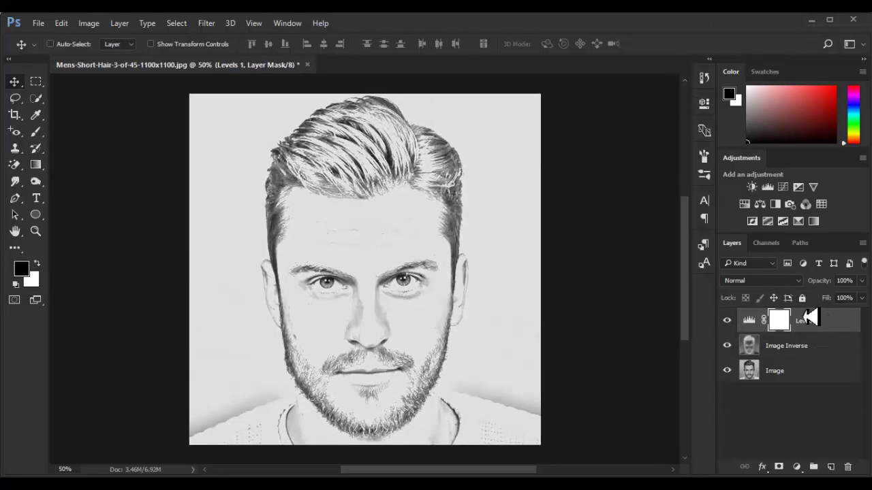
key("Delete")
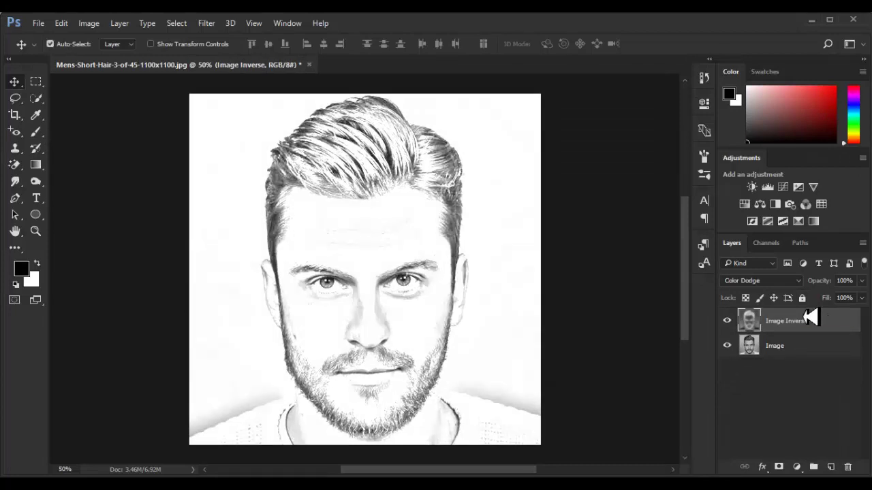
- Stamp all visible layers into a new Layer 1 and bring up the Camera Raw Filter
key("ctrl+shift+alt+e")
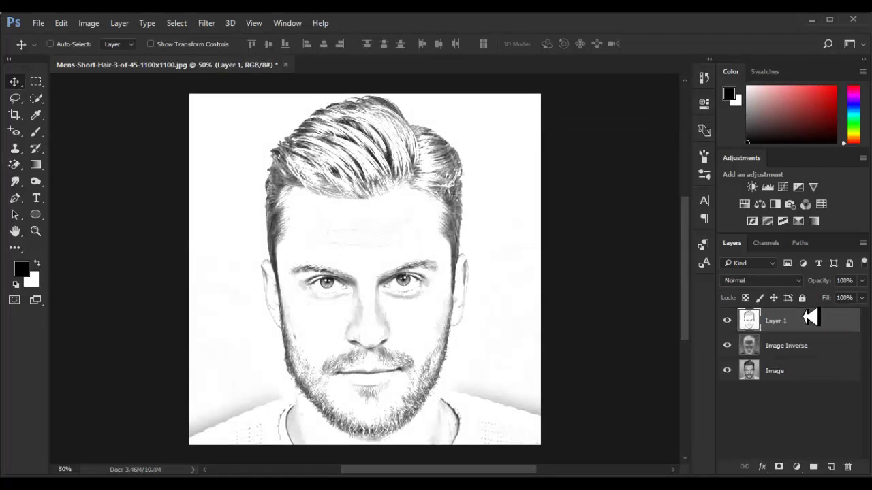
left_click(206, 24)
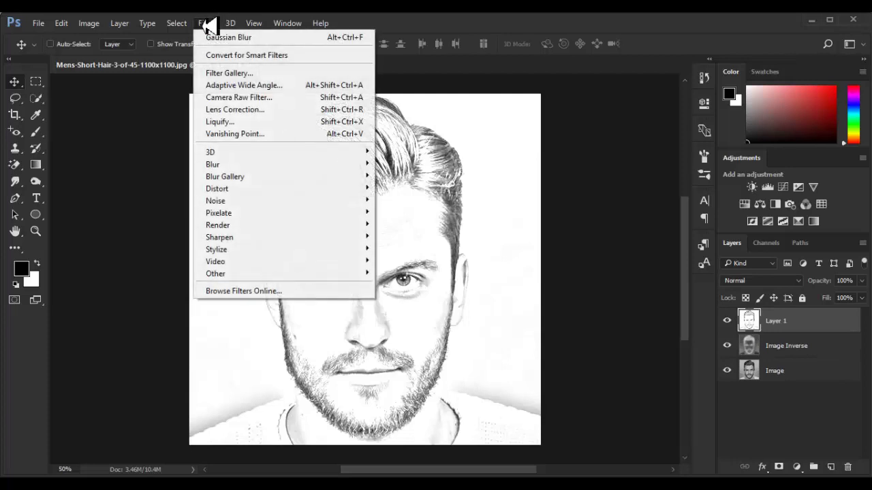
left_click(248, 97)
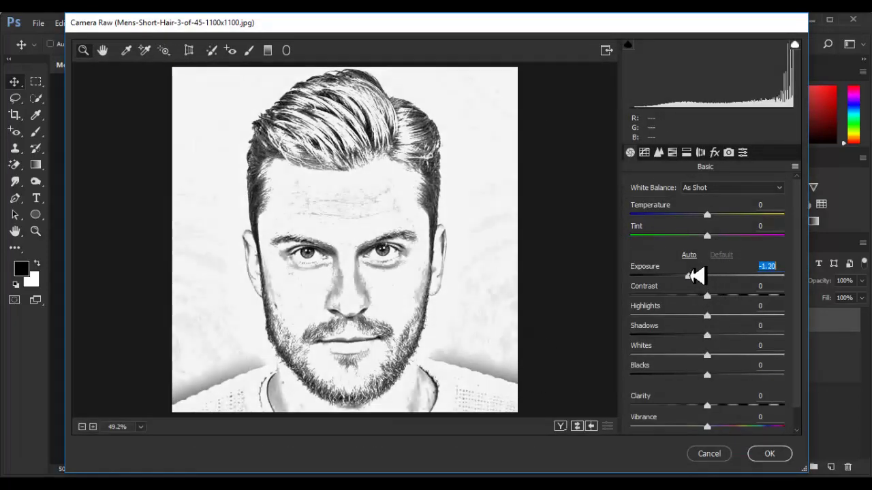
- Set Exposure +0.80, Contrast -63 and Clarity +30, tuning highlights, shadows, whites and blacks
mouse_move(707, 276)
left_mouse_down()
mouse_move(734, 270)
mouse_move(667, 297)
left_mouse_up()
left_click(711, 300)
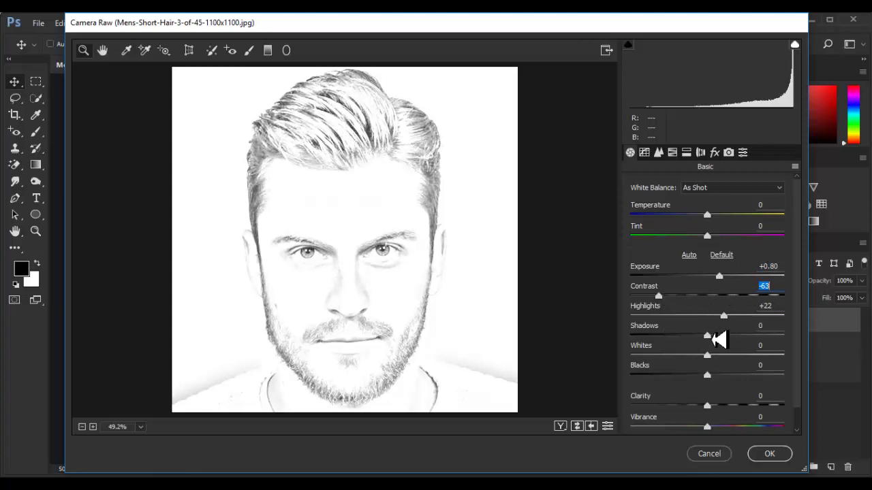
mouse_move(706, 335)
left_mouse_down()
mouse_move(658, 334)
mouse_move(692, 335)
left_mouse_up()
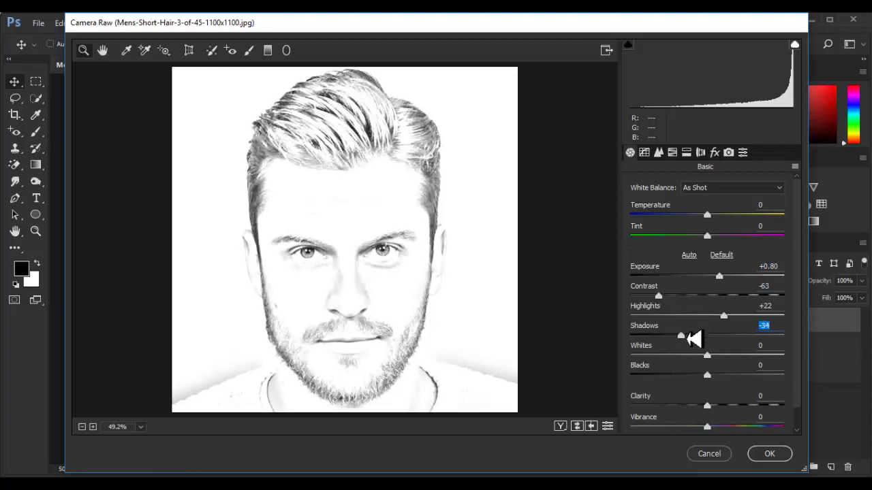
mouse_move(709, 373)
left_mouse_down()
mouse_move(739, 356)
mouse_move(776, 360)
mouse_move(661, 360)
mouse_move(737, 361)
mouse_move(675, 368)
left_mouse_up()
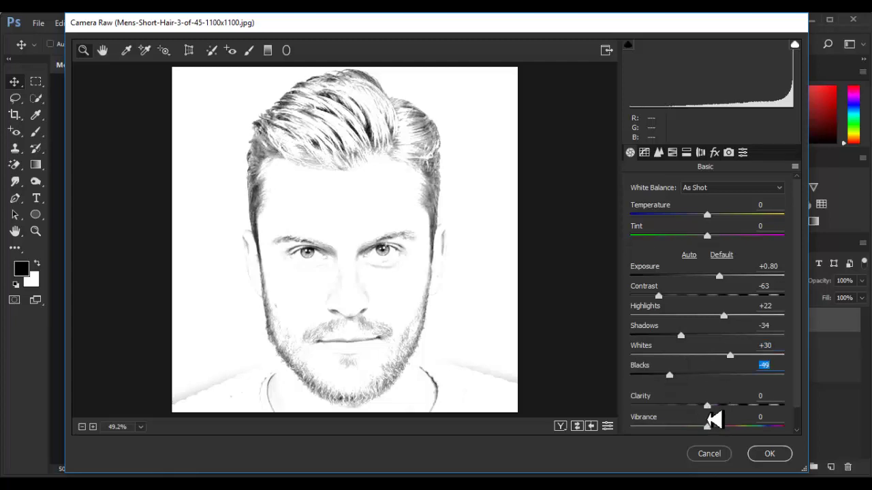
left_click_drag(709, 406, 734, 408)
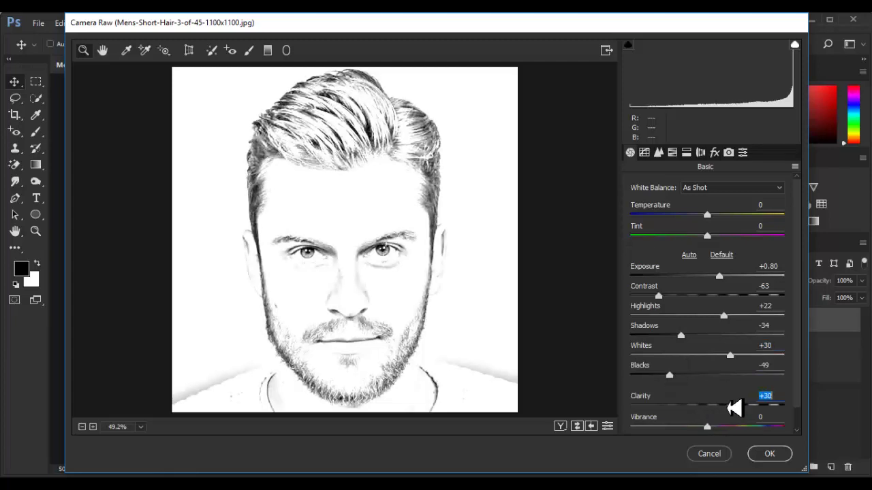
left_click(769, 453)
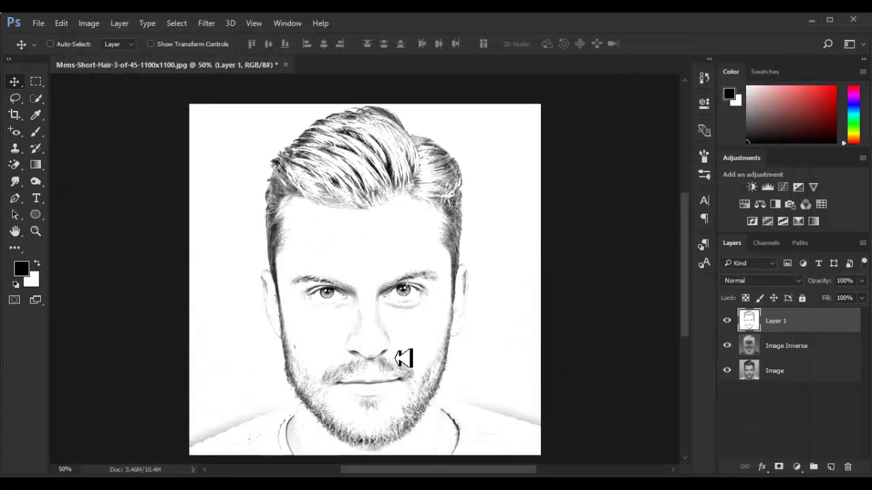
- Close the sketch document without saving and minimise Photoshop
scroll(400, 348, "up", 2)
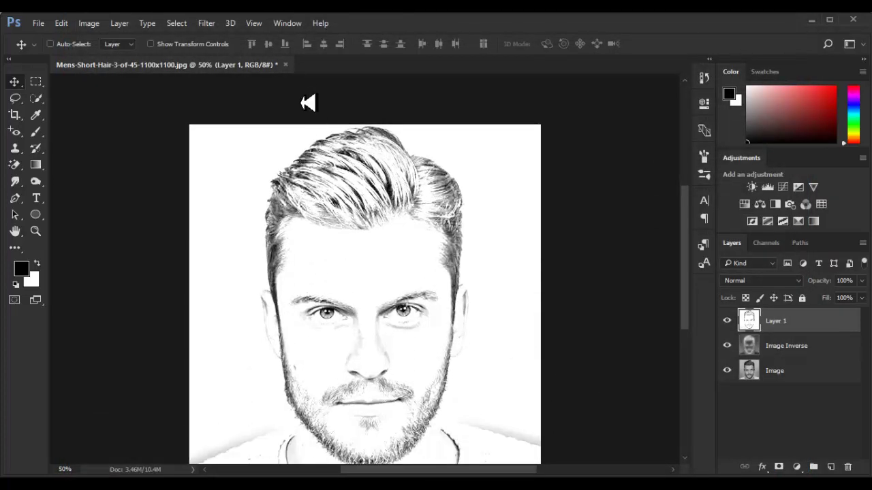
left_click(286, 64)
left_click(450, 201)
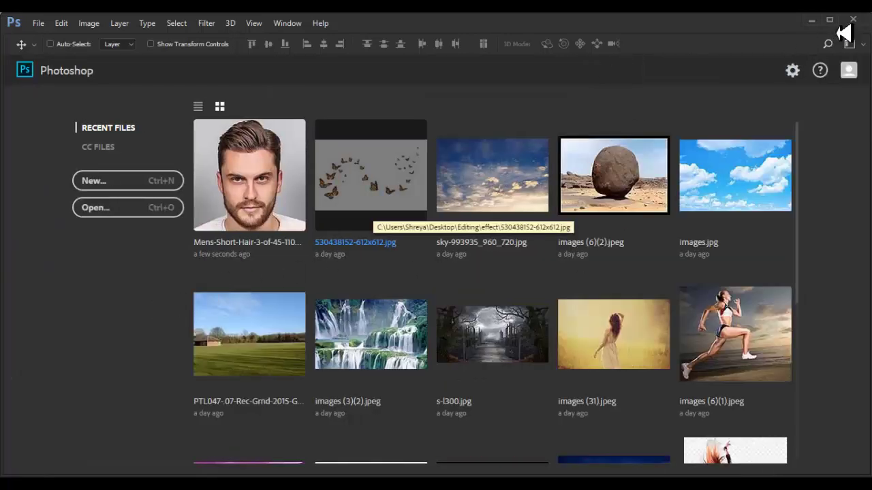
left_click(811, 19)
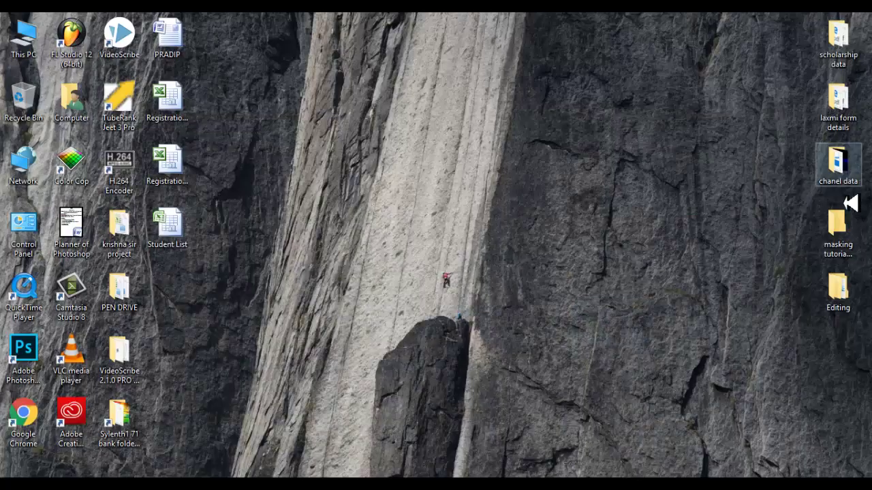
- Drag the pirate costume JPG from Editing > images onto Photoshop to open it
double_click(839, 293)
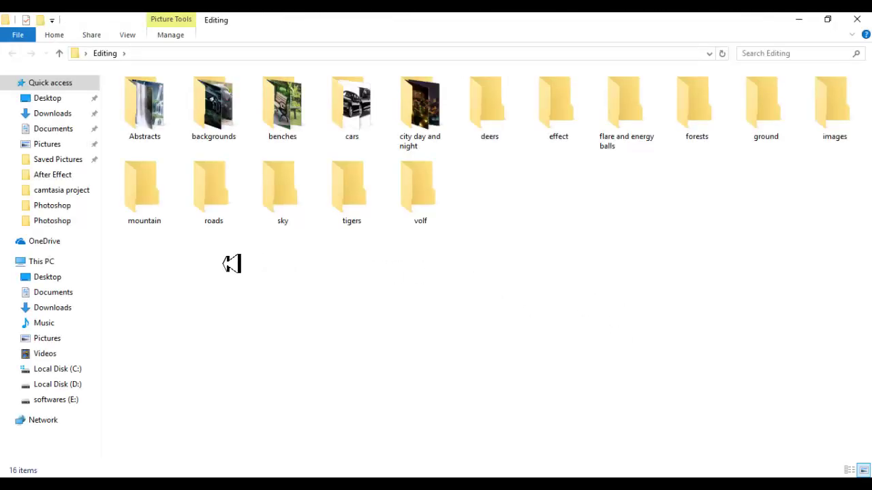
double_click(844, 113)
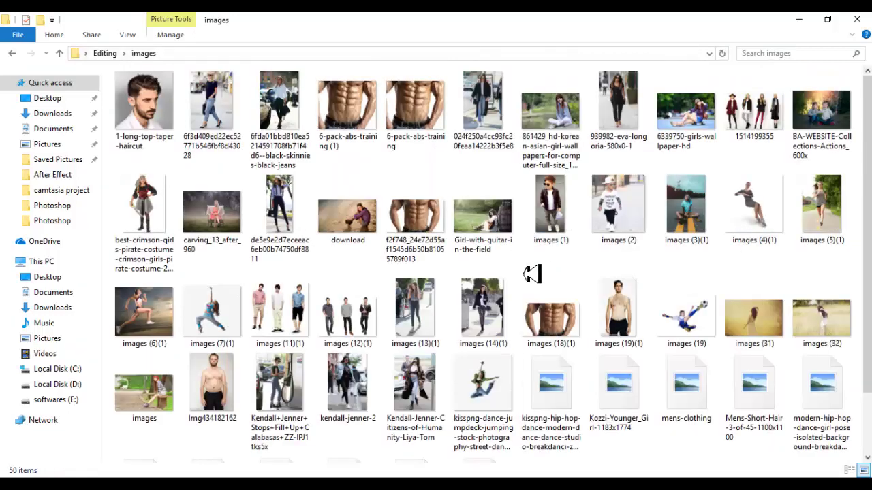
scroll(664, 333, "down", 2)
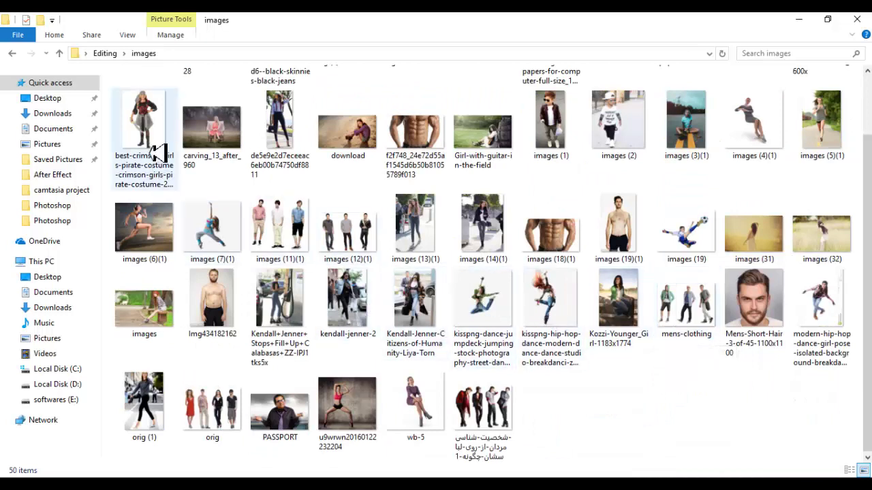
left_click_drag(146, 123, 326, 468)
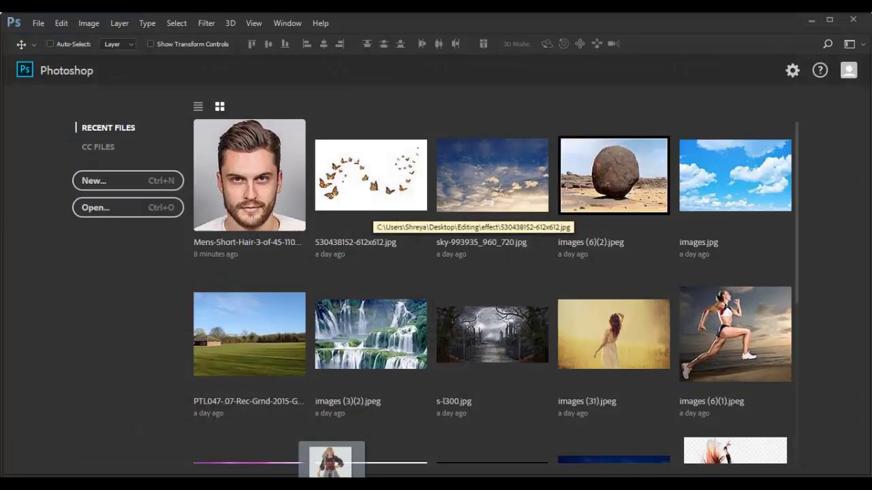
mouse_move(325, 469)
left_mouse_down()
mouse_move(423, 191)
mouse_move(78, 273)
left_mouse_up()
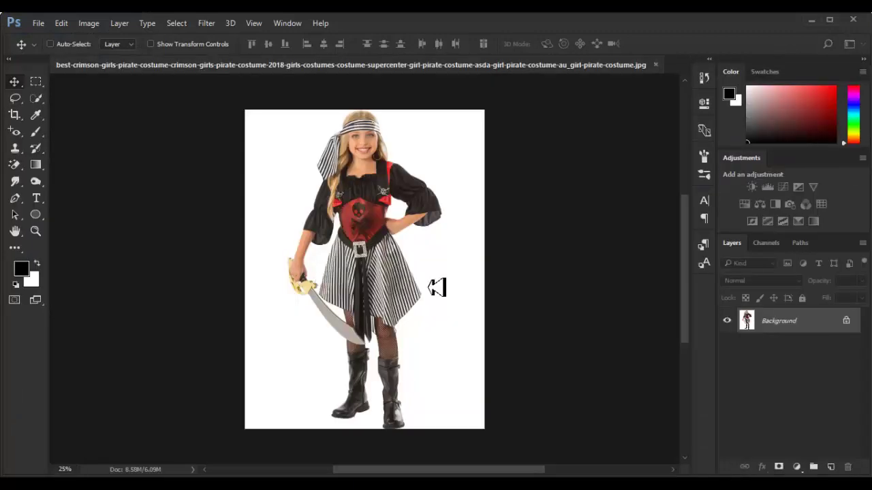
- Dismiss the Start menu and unlock the pirate photo's background as Layer 0
key("super")
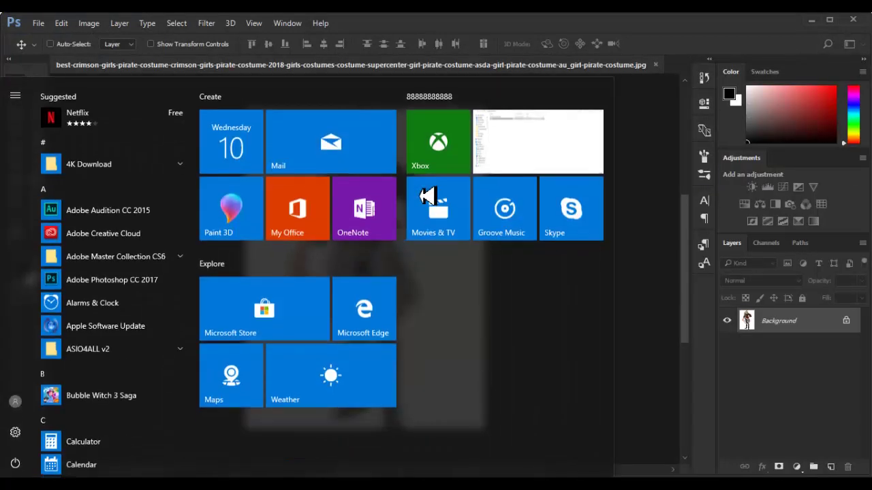
key("Escape")
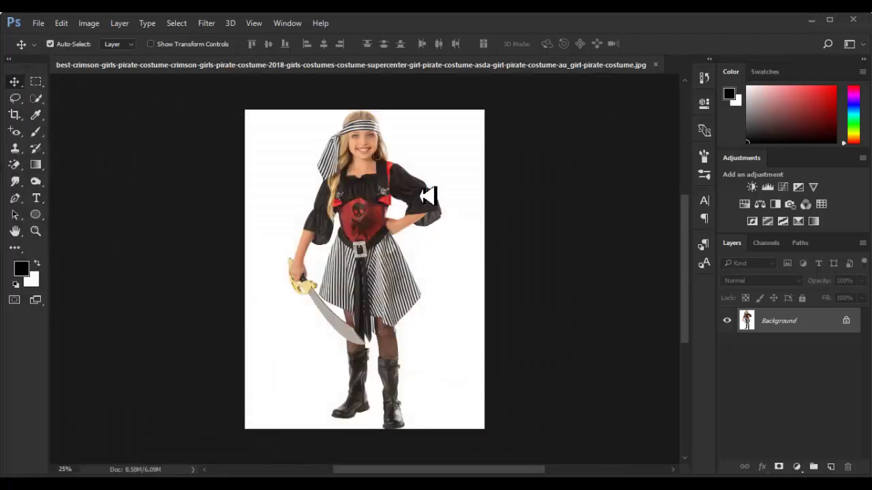
scroll(428, 196, "up", 1)
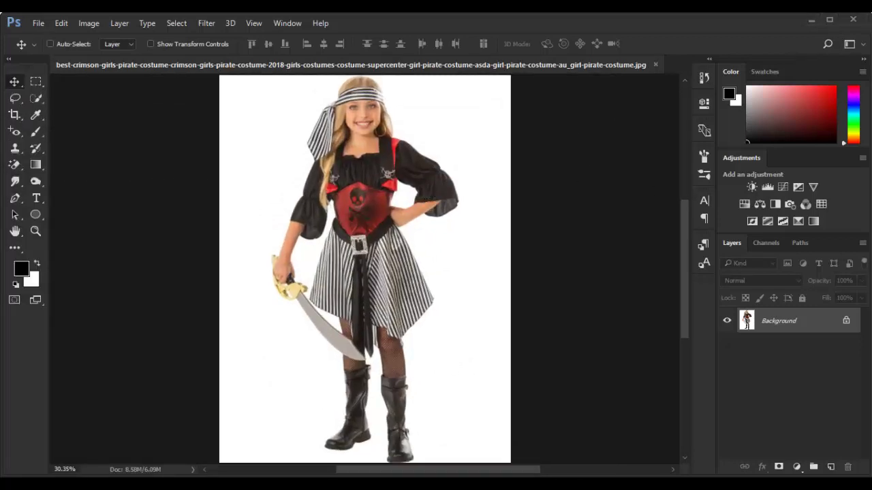
double_click(809, 320)
left_click(555, 164)
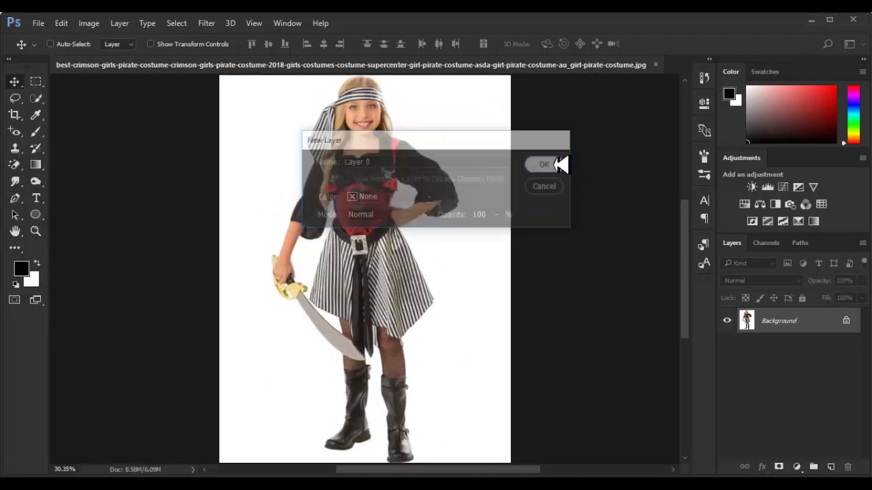
- Desaturate the photo to greyscale, duplicate the layer and invert the copy
key("ctrl+u")
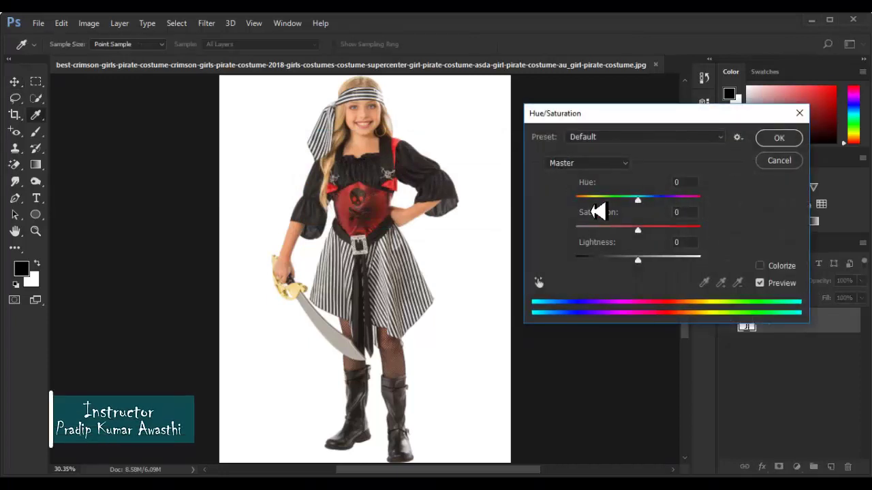
left_click_drag(580, 231, 543, 226)
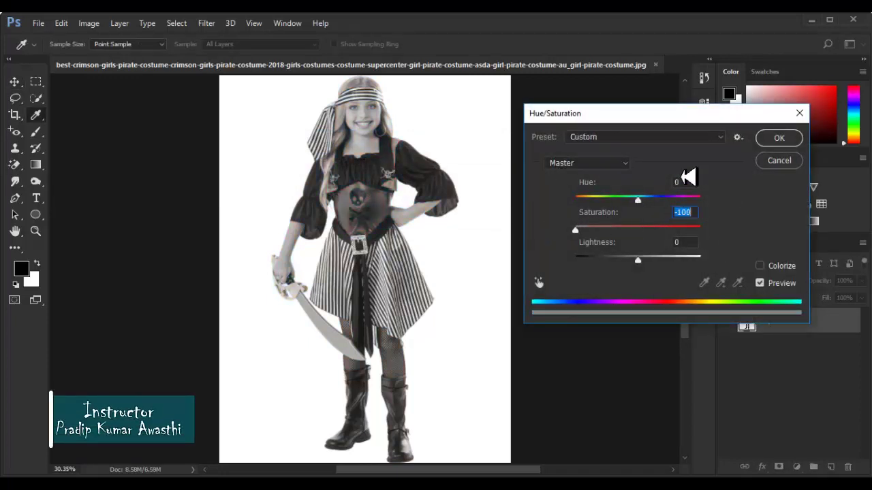
left_click(780, 138)
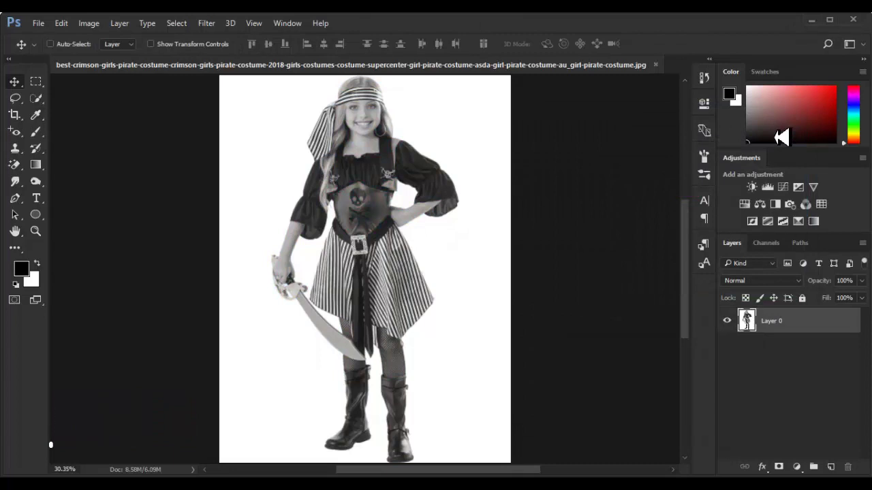
key("ctrl+j")
key("ctrl+i")
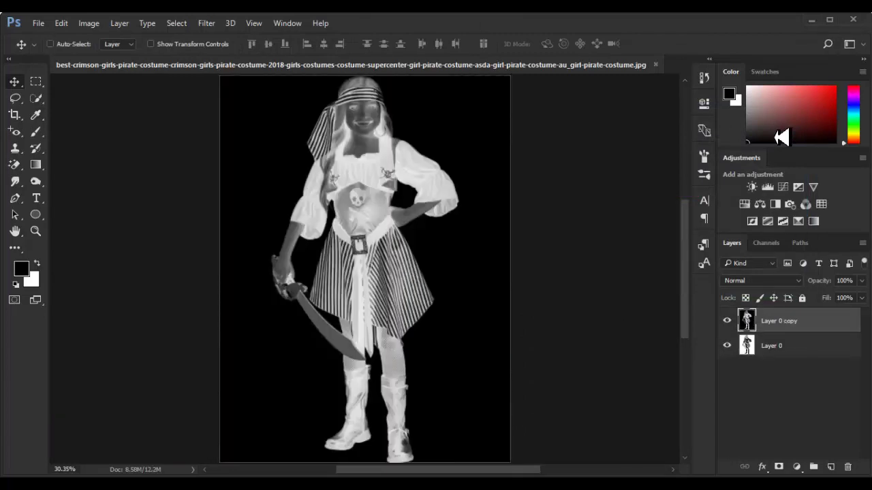
- Set the inverted copy to Color Dodge, Gaussian-blur it about 10 px, then close the document
left_click(775, 280)
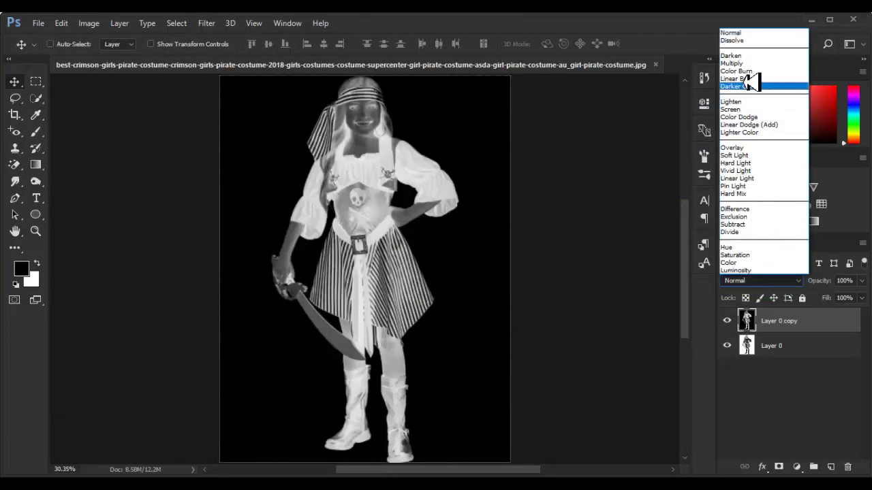
left_click(741, 117)
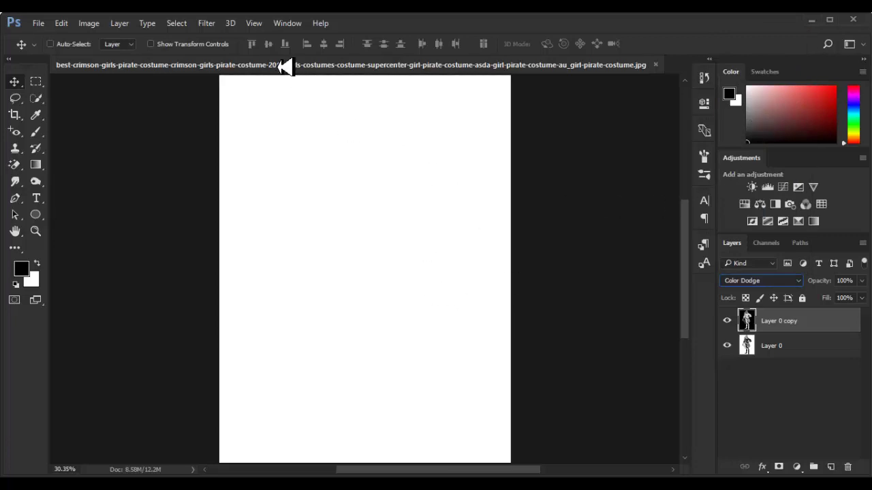
left_click(208, 23)
mouse_move(224, 164)
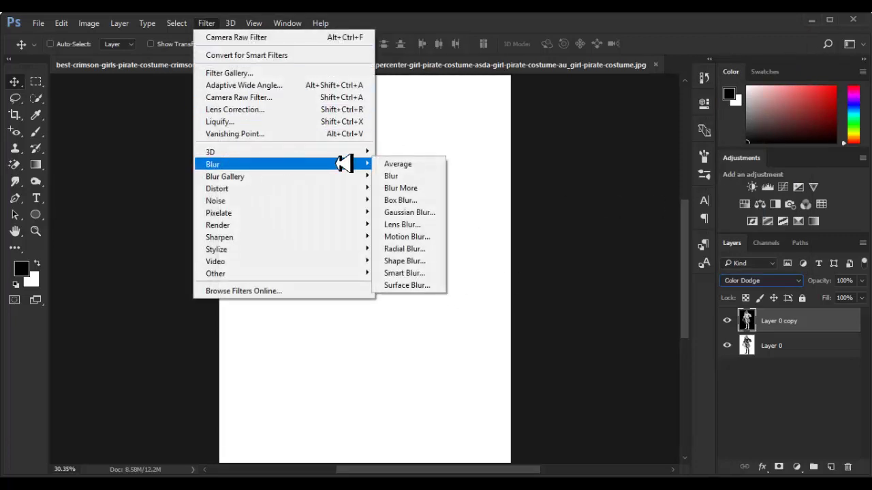
left_click(408, 212)
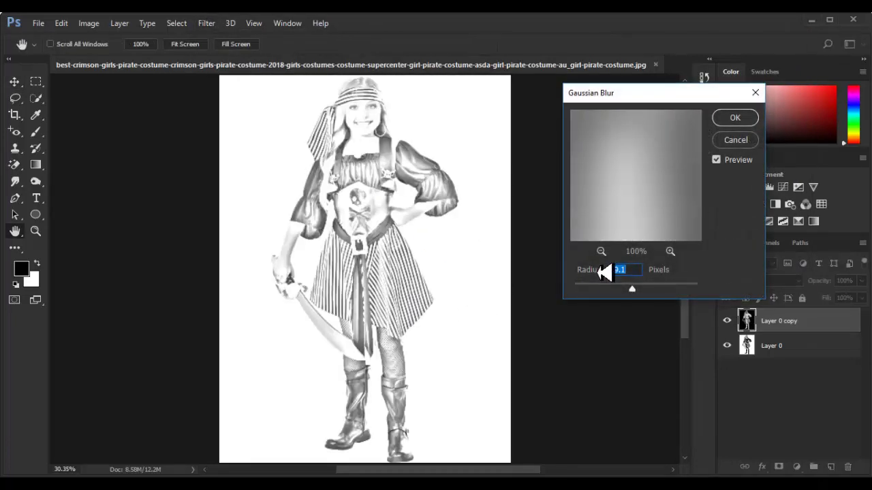
left_click_drag(632, 289, 623, 291)
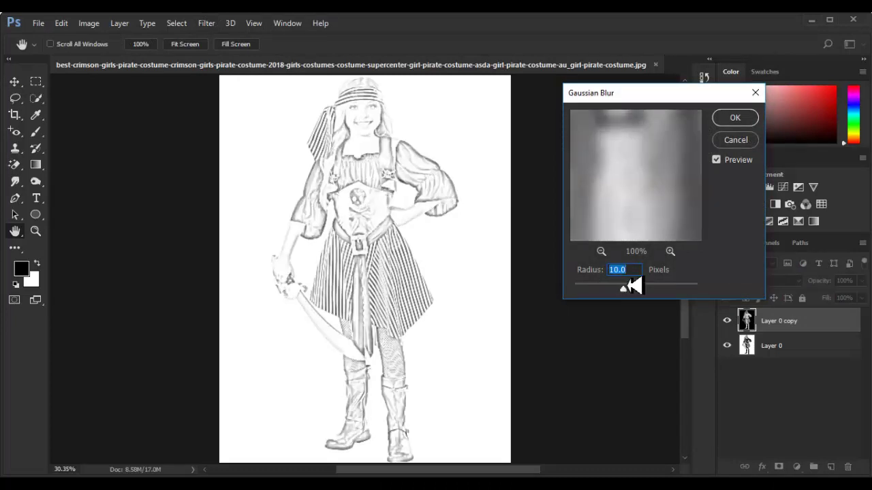
left_click(737, 117)
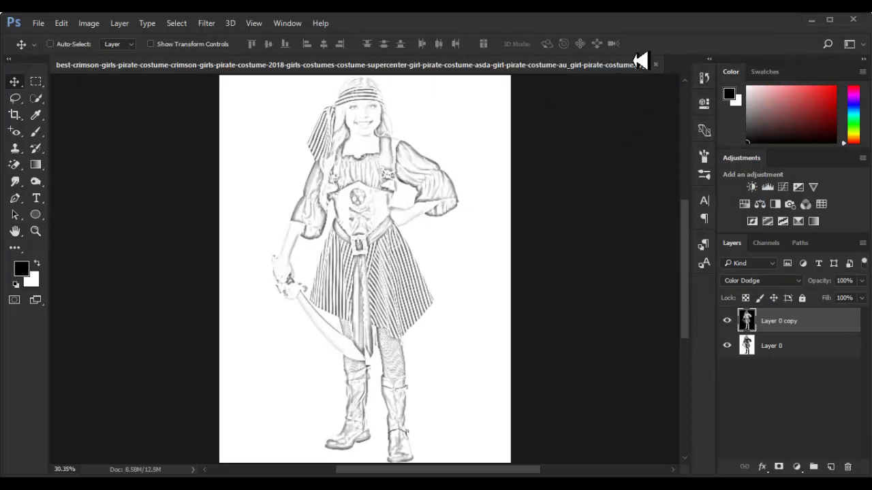
left_click(655, 65)
- Discard the pirate sketch, open the recent Mens-Short-Hair portrait and unlock it as Layer 0
left_click(438, 203)
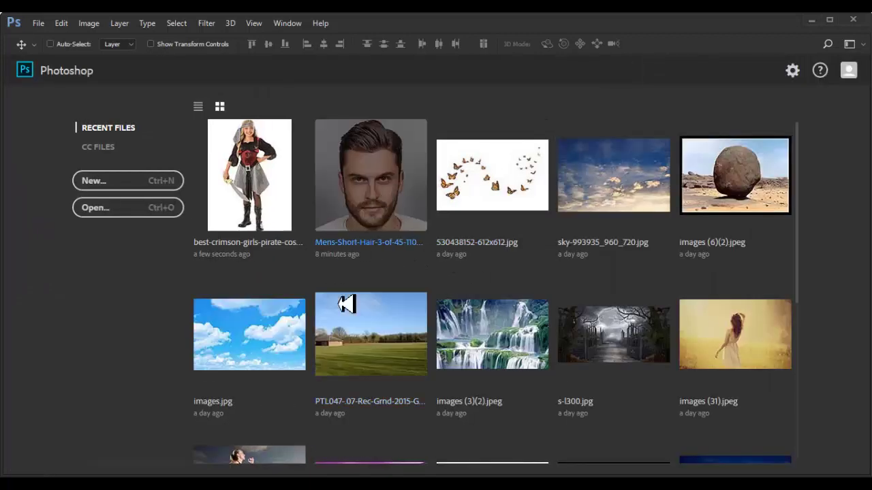
left_click(389, 176)
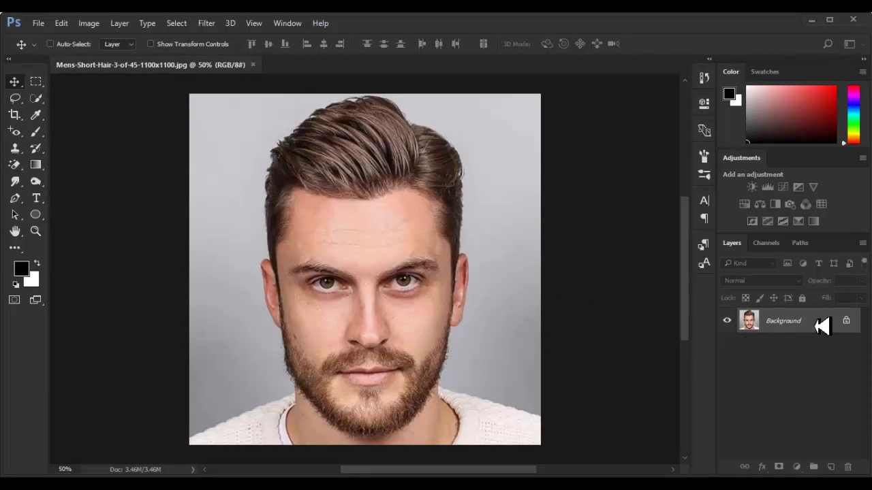
double_click(822, 327)
left_click(567, 164)
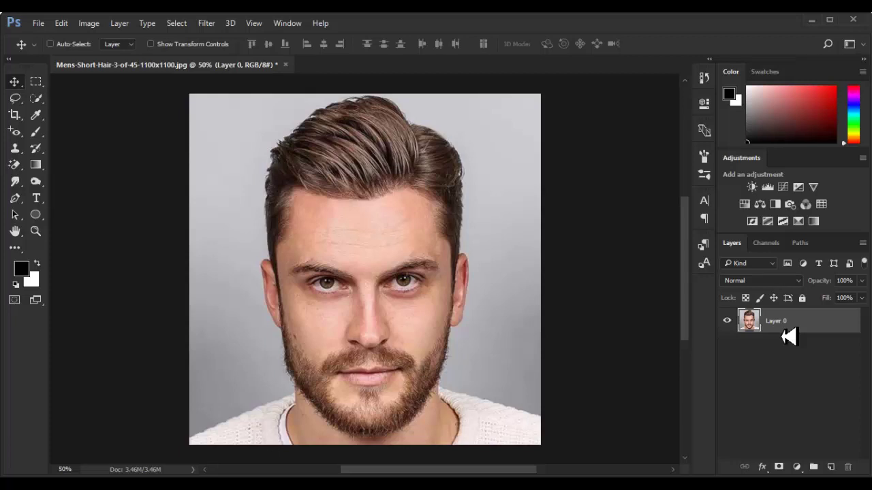
- Desaturate the portrait with Hue/Saturation at -100 and duplicate the layer
key("ctrl+u")
left_click_drag(631, 231, 512, 235)
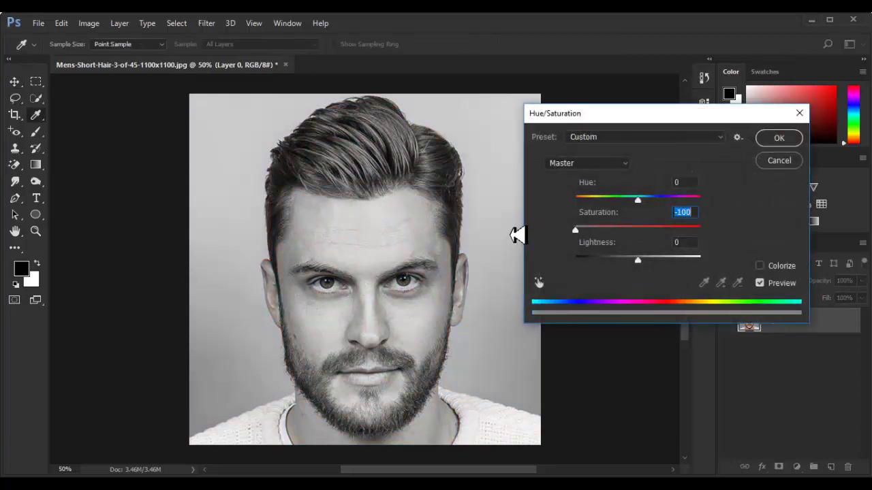
left_click(778, 137)
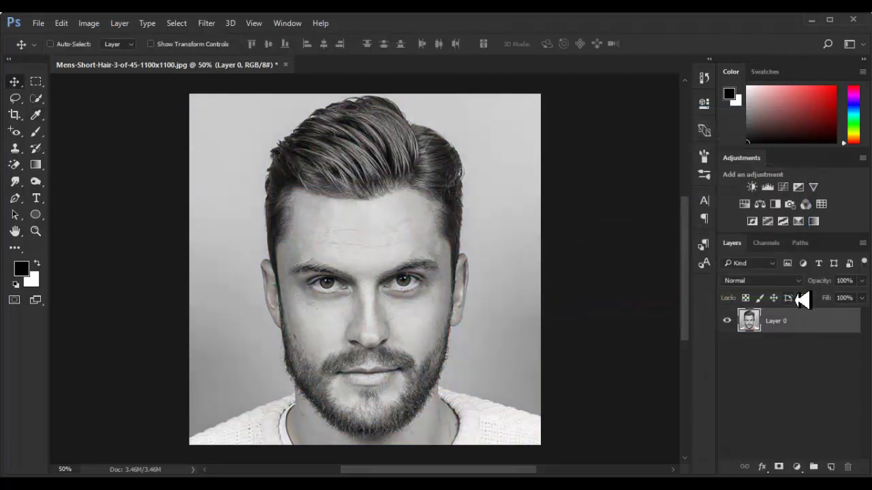
key("ctrl+j")
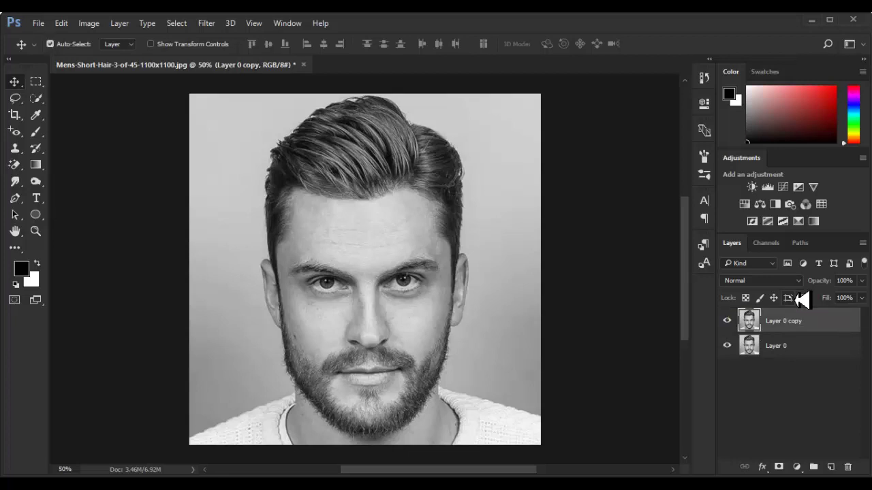
- Invert Layer 0 copy and set its blend mode to Color Dodge
key("ctrl+i")
left_click(773, 281)
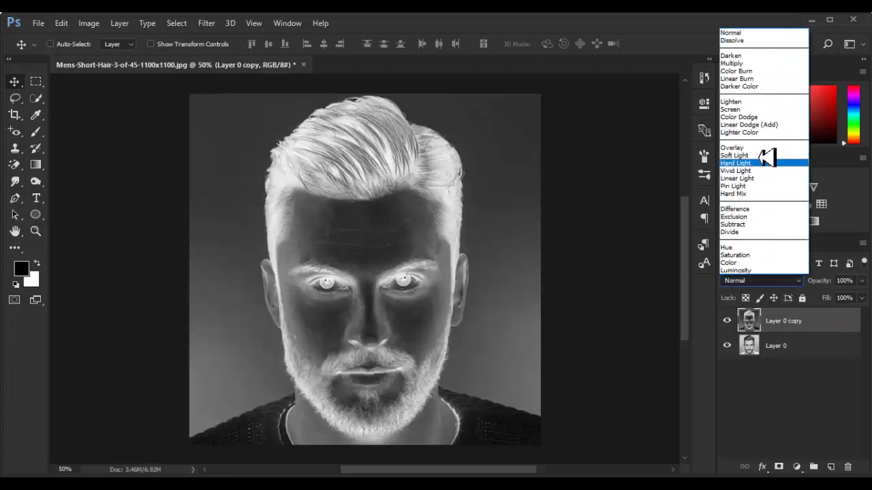
left_click(768, 117)
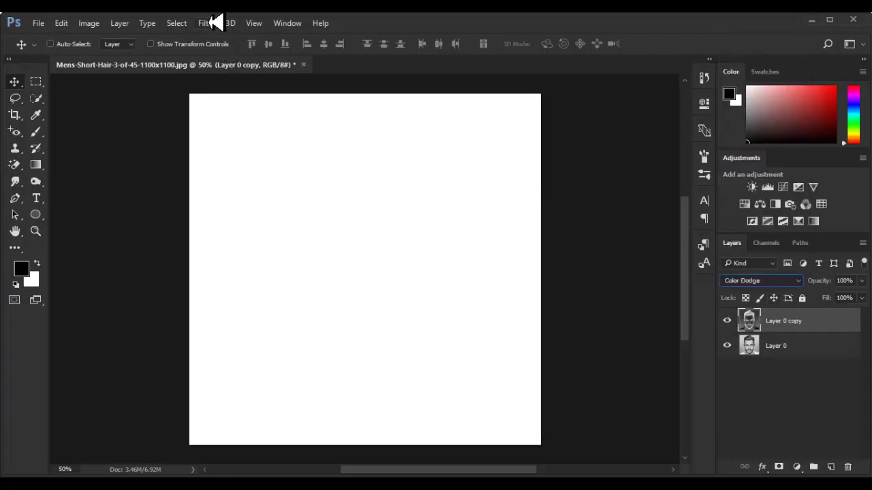
- Apply a 16.6-pixel Gaussian blur to the inverted copy to form the pencil sketch
left_click(211, 22)
mouse_move(283, 164)
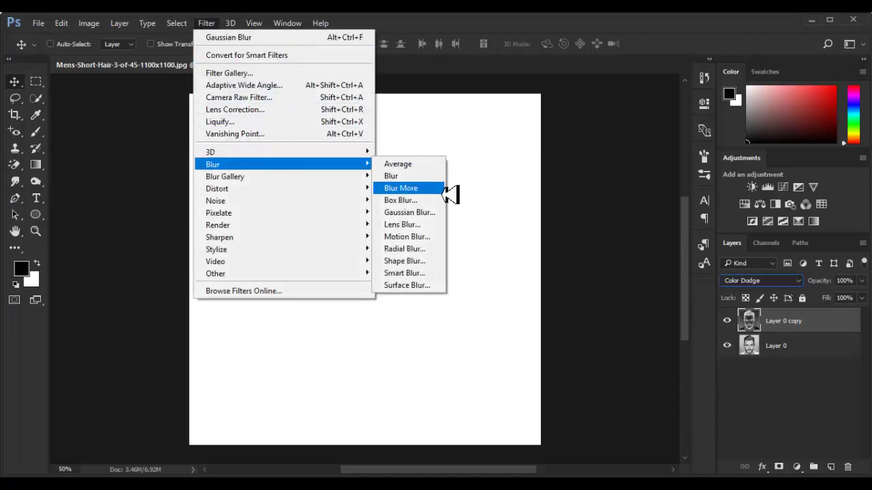
left_click(436, 212)
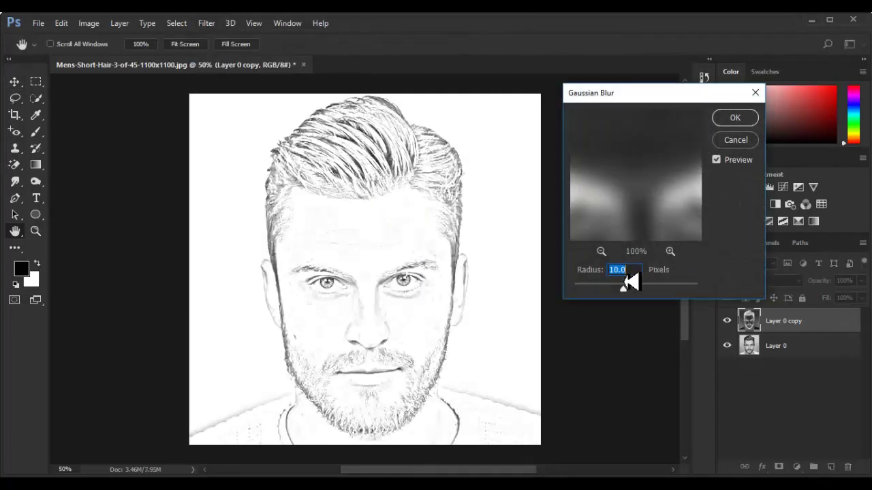
left_click_drag(632, 288, 624, 292)
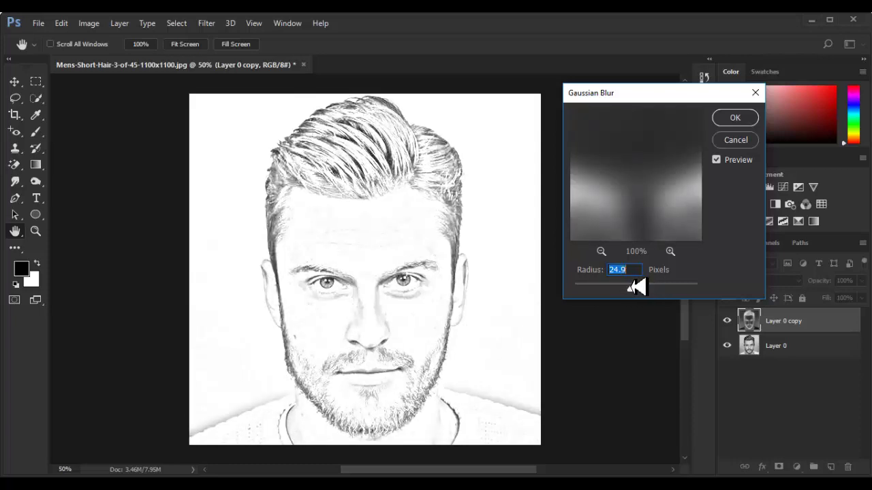
left_click_drag(636, 288, 632, 287)
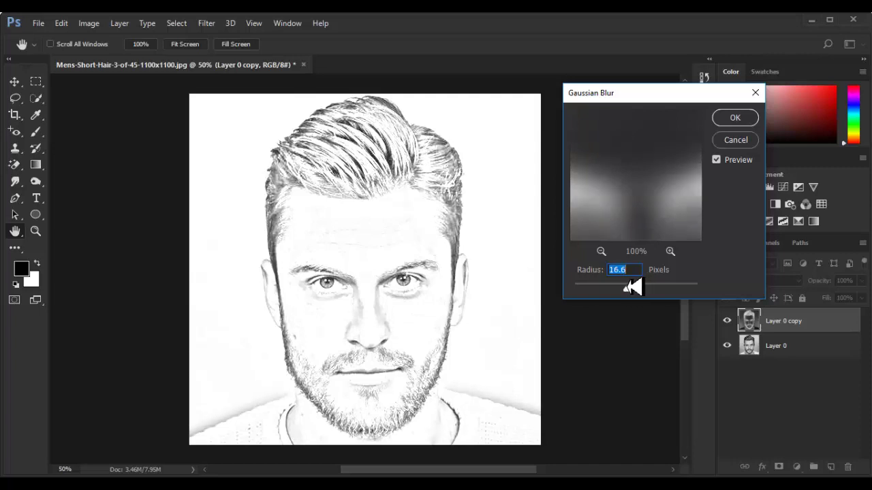
left_click(735, 117)
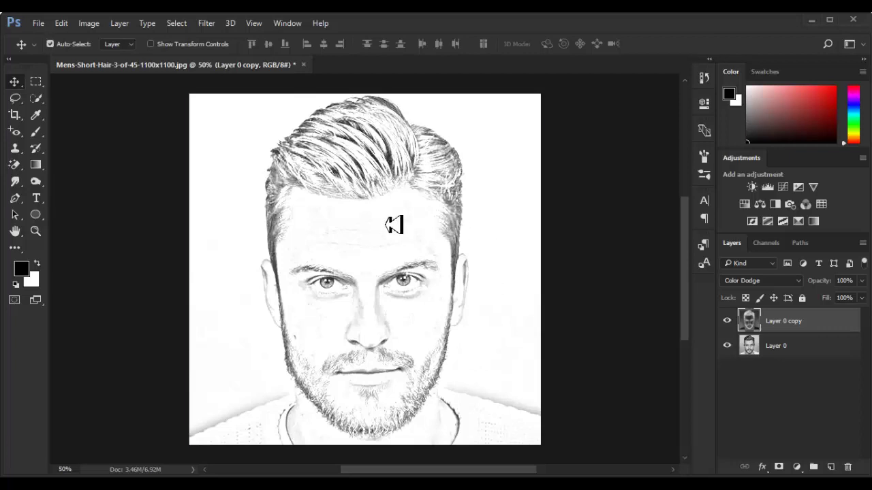
key("ctrl")
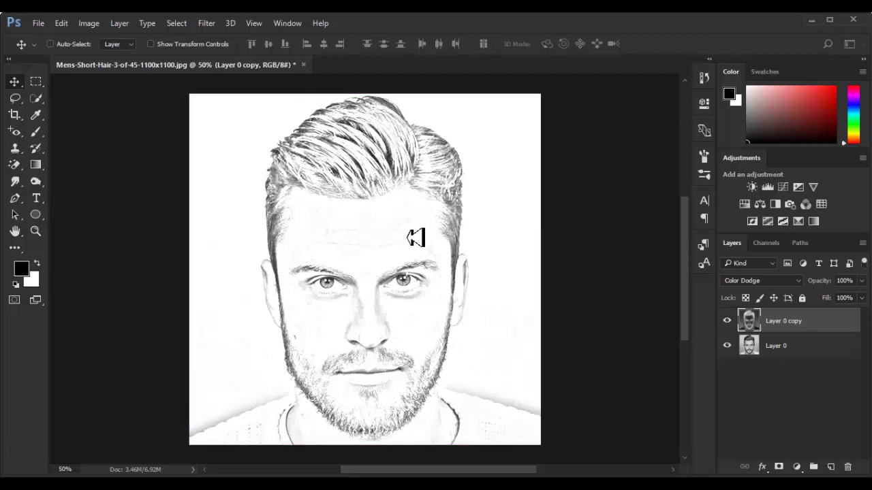
- Create a new 1920x1080 HDTV 1080p blank document
key("ctrl+n")
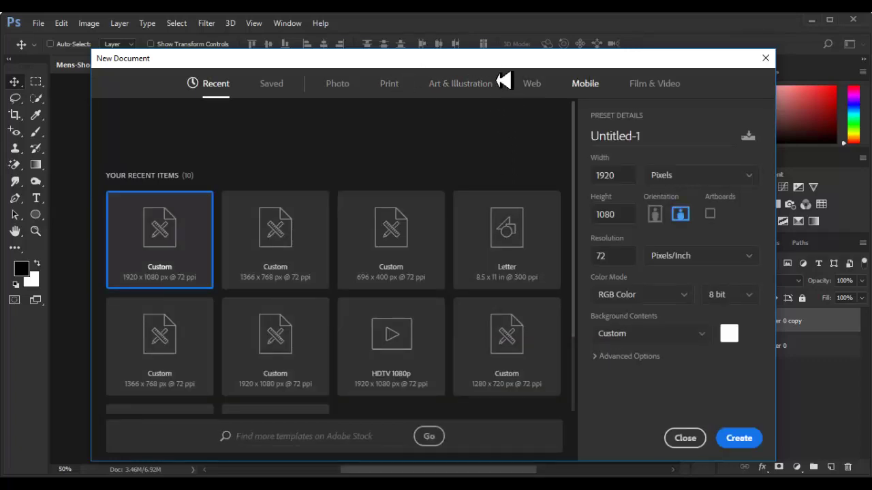
left_click(483, 81)
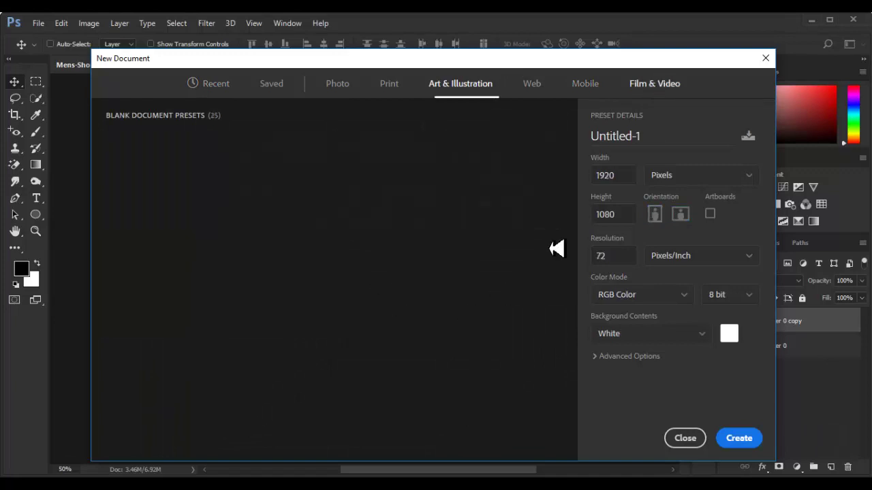
left_click(737, 438)
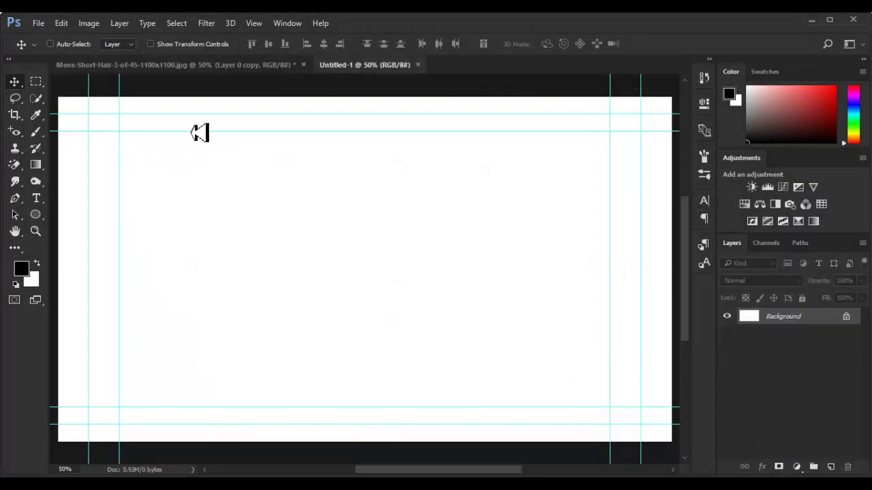
- Undo a stray layer drag, then stamp the portrait's visible layers into a merged Layer 1
left_click(192, 65)
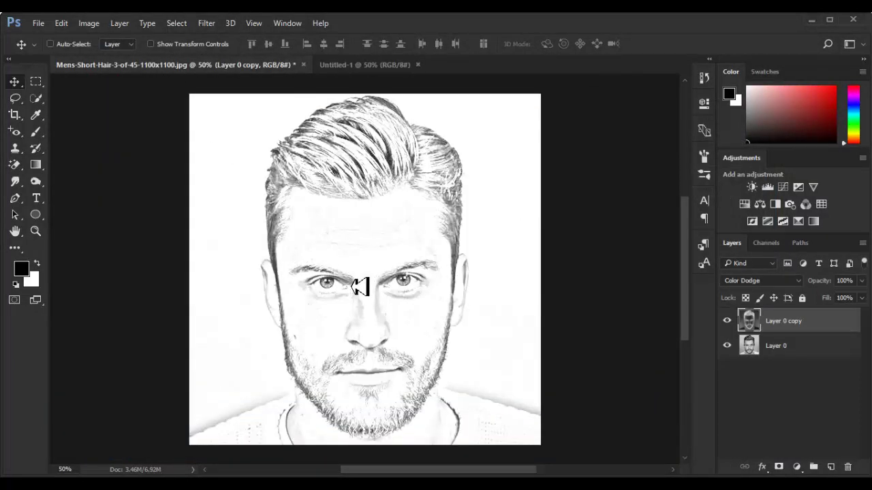
left_click_drag(362, 324, 375, 130)
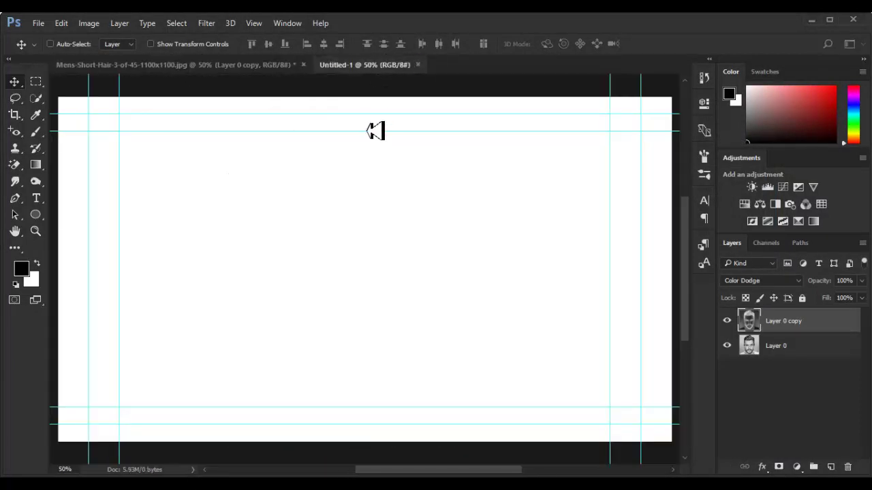
key("ctrl+z")
left_click(293, 65)
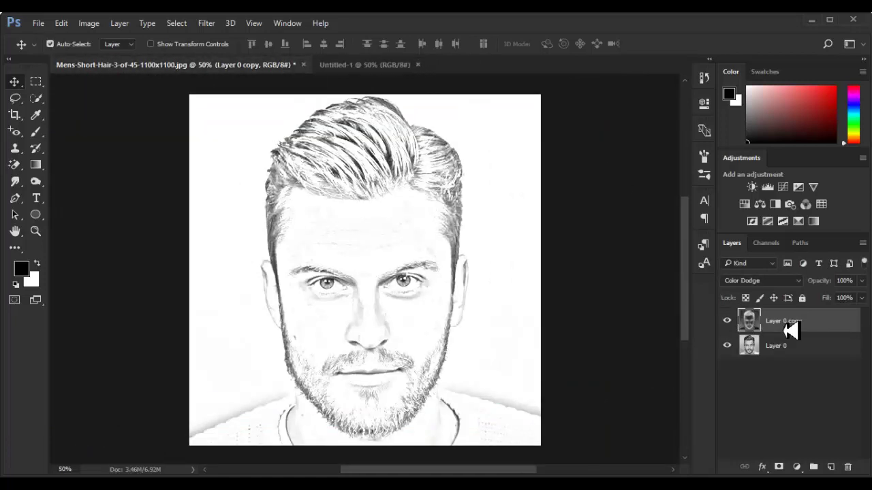
key("ctrl+shift+alt+e")
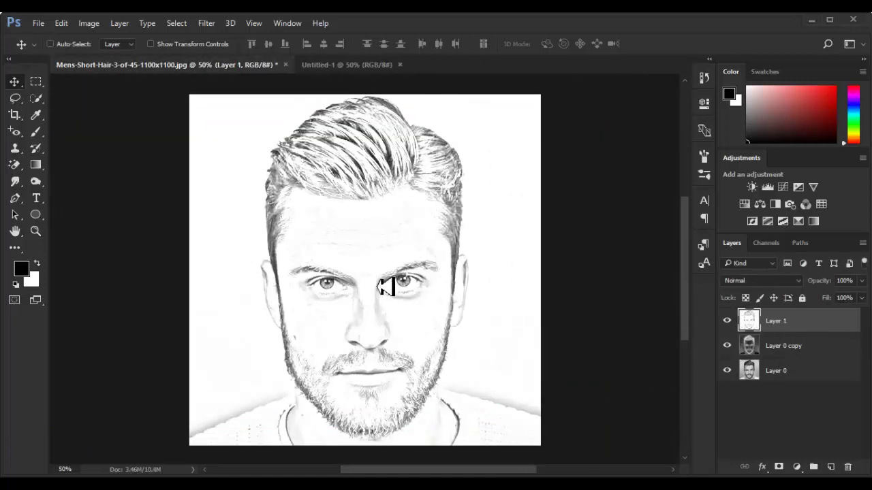
- Drag the merged sketch into Untitled-1's left half and nudge it slightly up
mouse_move(386, 287)
left_mouse_down()
mouse_move(351, 62)
mouse_move(338, 238)
mouse_move(286, 303)
left_mouse_up()
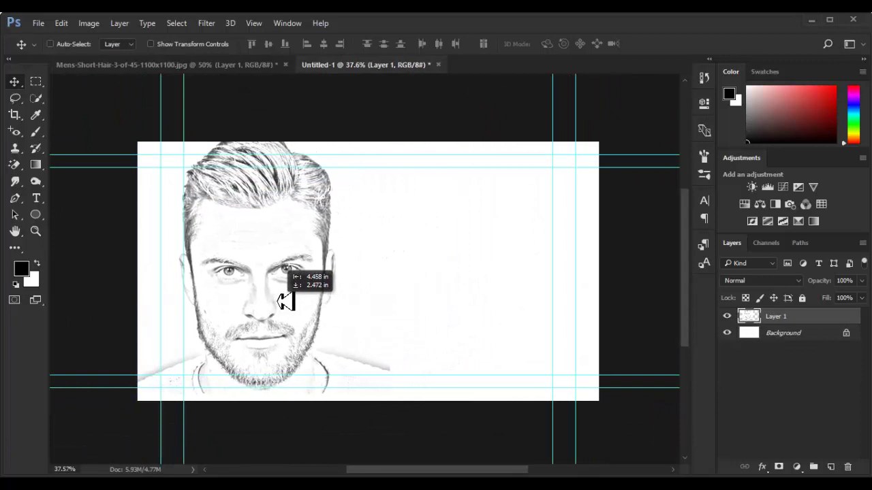
left_click_drag(286, 303, 286, 298)
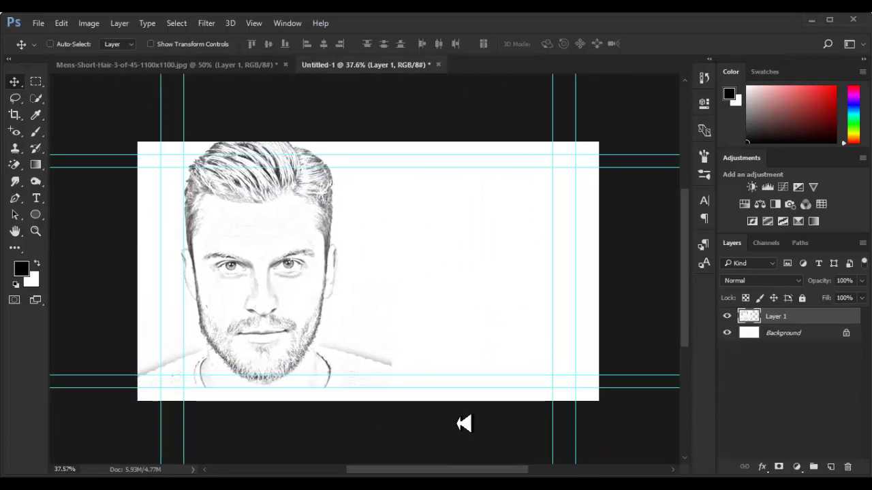
left_click(36, 164)
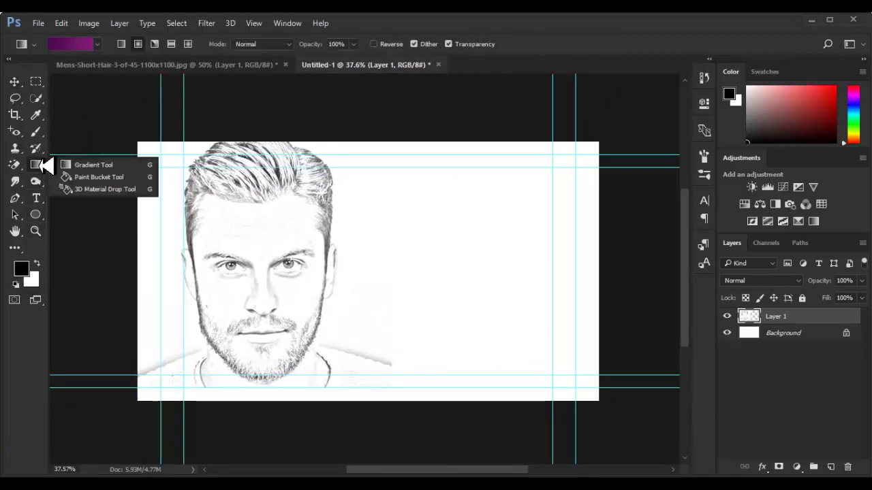
left_click(15, 166)
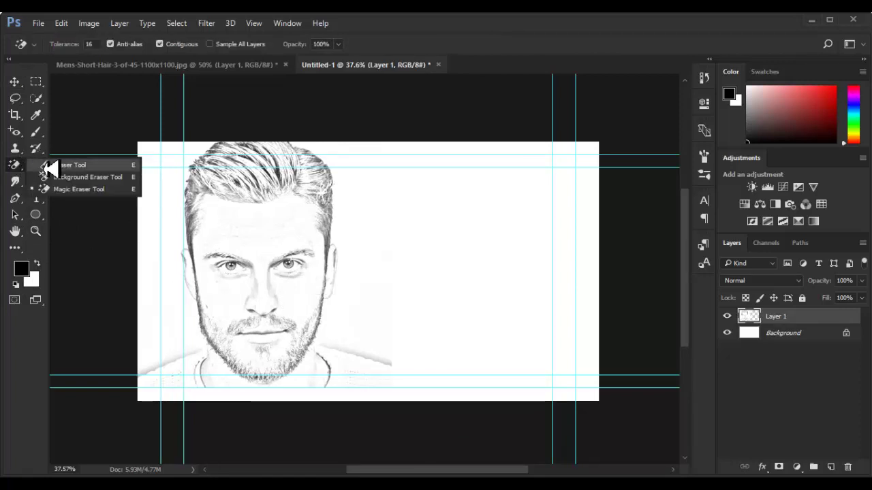
left_click(35, 214)
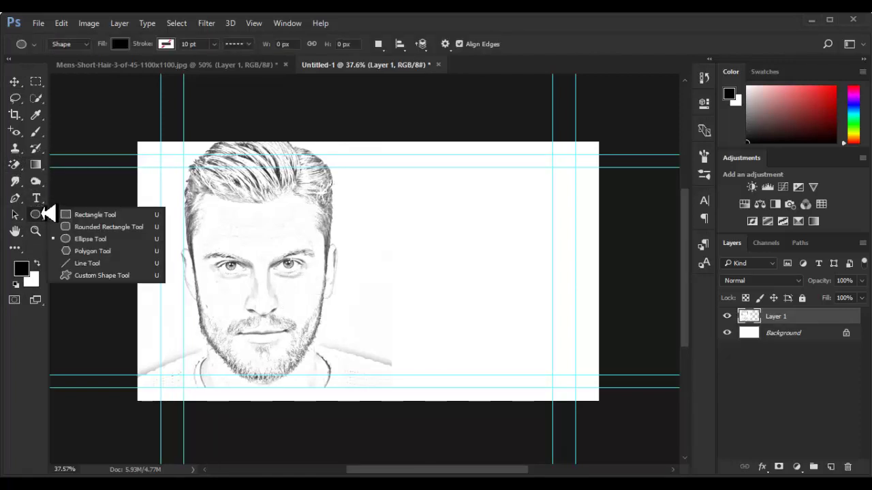
- Draw a tall black rectangle divider at the canvas centre and narrow it
left_click_drag(375, 134, 403, 431)
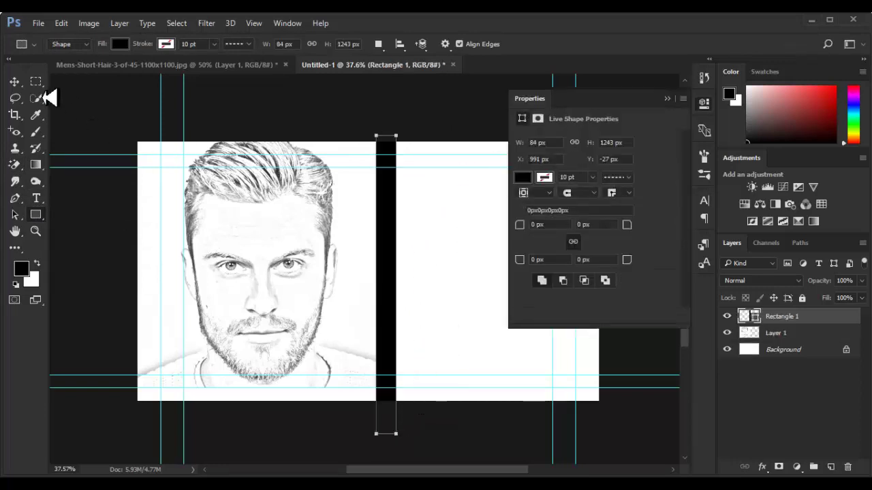
left_click(14, 81)
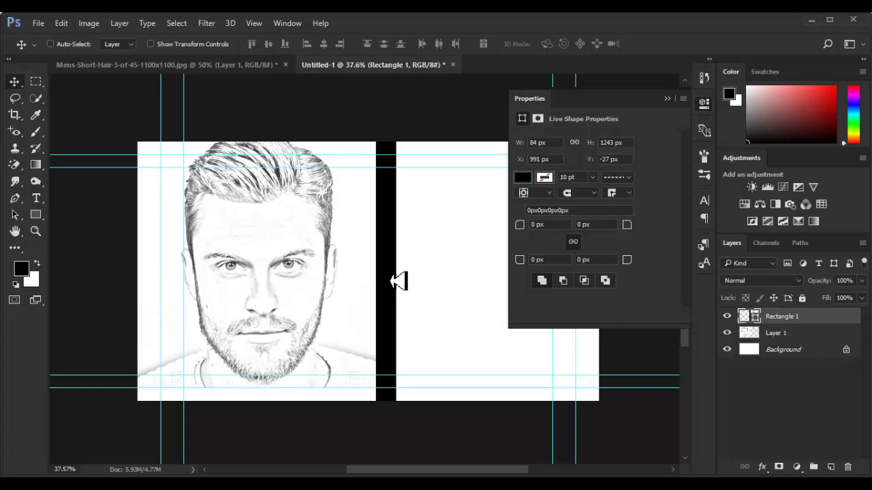
key("ctrl")
key("ctrl+t")
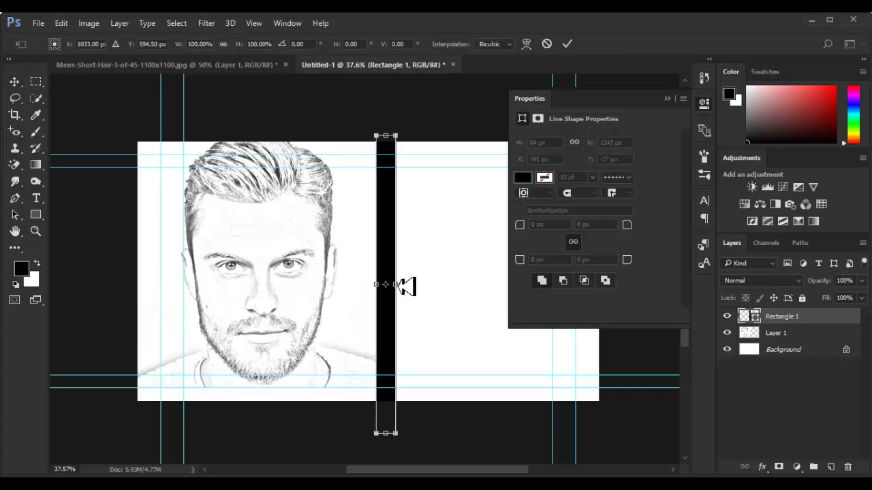
left_click_drag(405, 286, 391, 286)
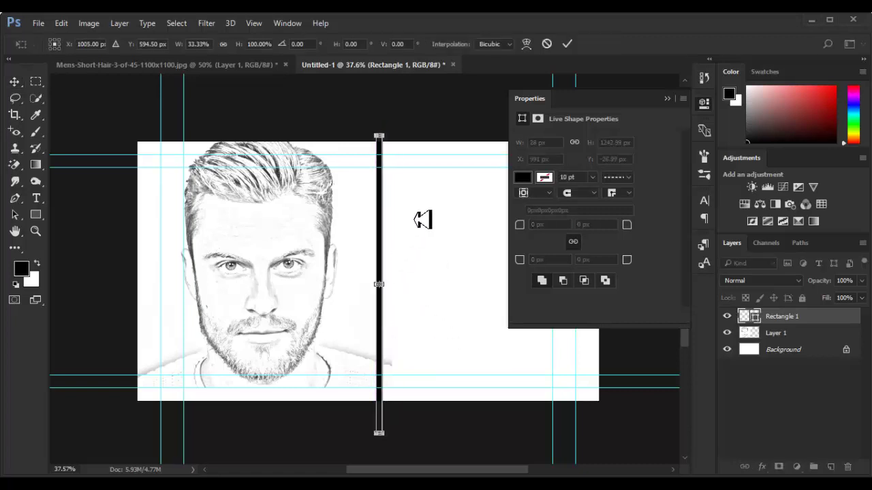
left_click(567, 43)
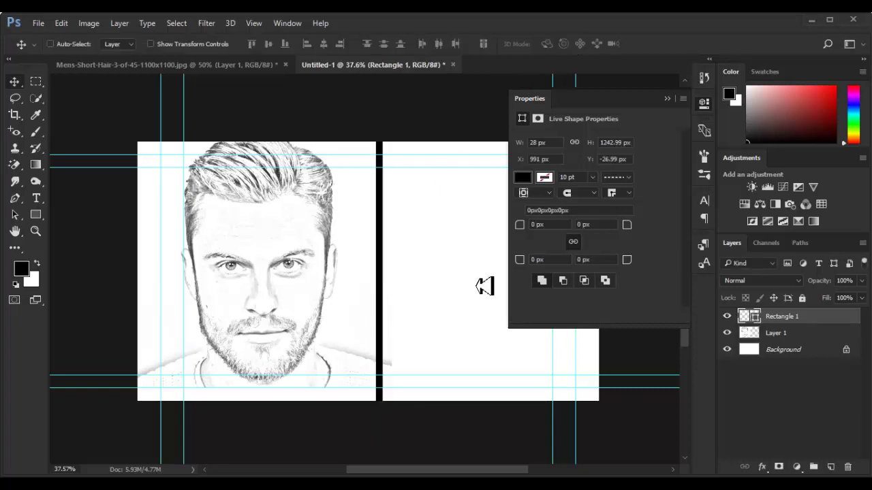
- Shrink the pencil sketch and move it down to fit the left half, hiding guides
left_click(304, 323, "ctrl")
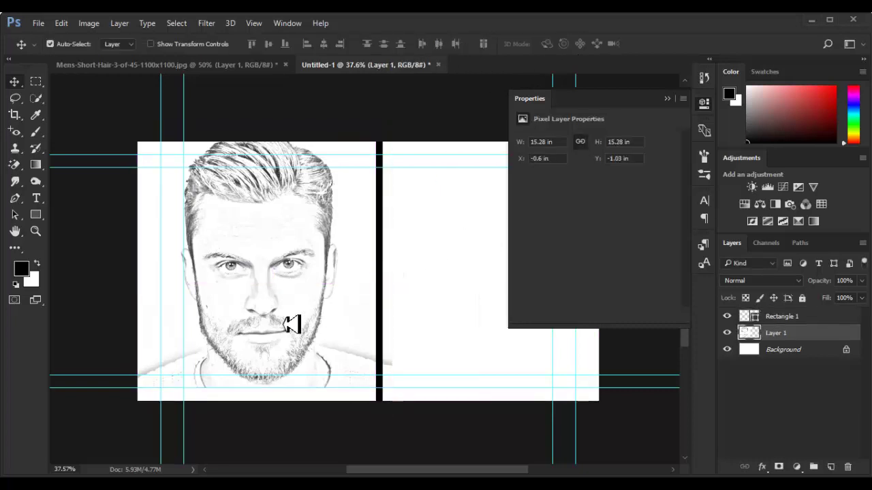
key("ctrl+t")
left_click_drag(397, 387, 374, 375)
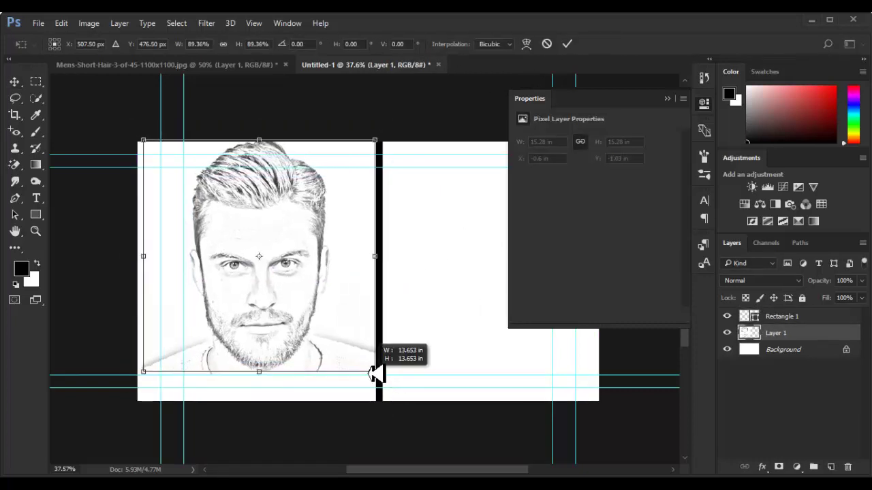
left_click_drag(325, 307, 325, 343)
key("Return")
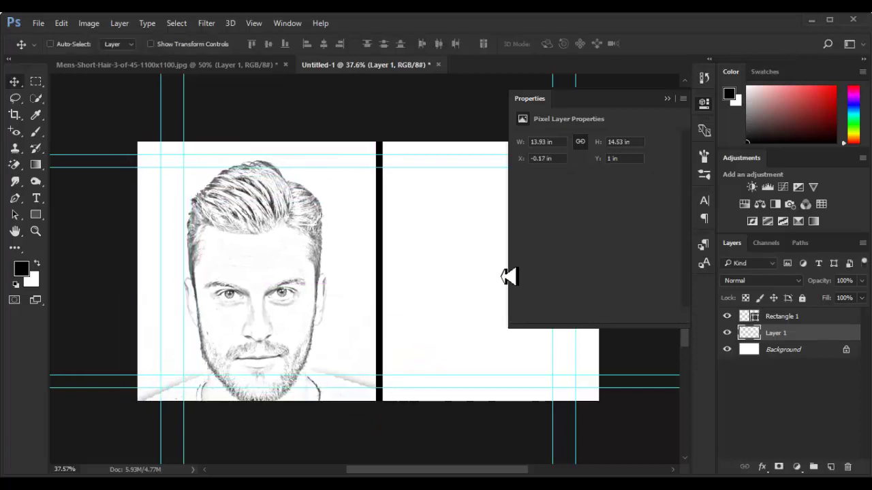
left_click(667, 98)
key("ctrl+semicolon")
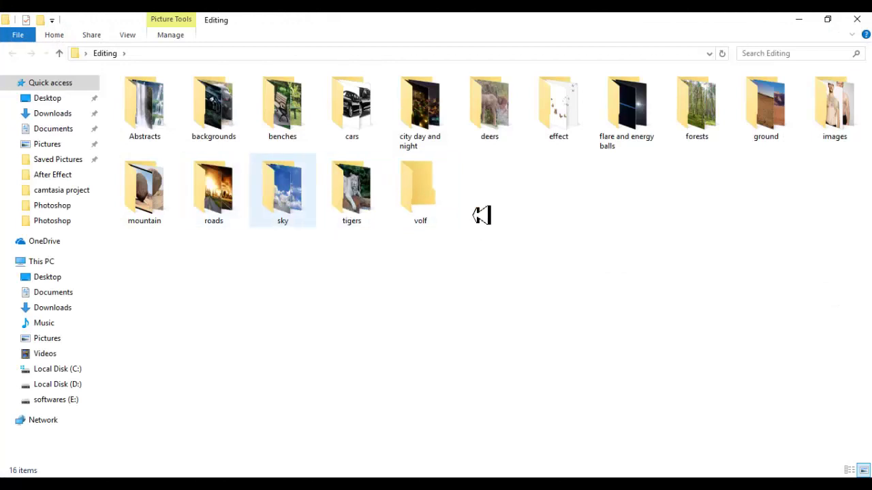
- Open the images folder and drag Mens-Short-Hair-3-of-45-1100x1100 into Untitled-1
double_click(851, 109)
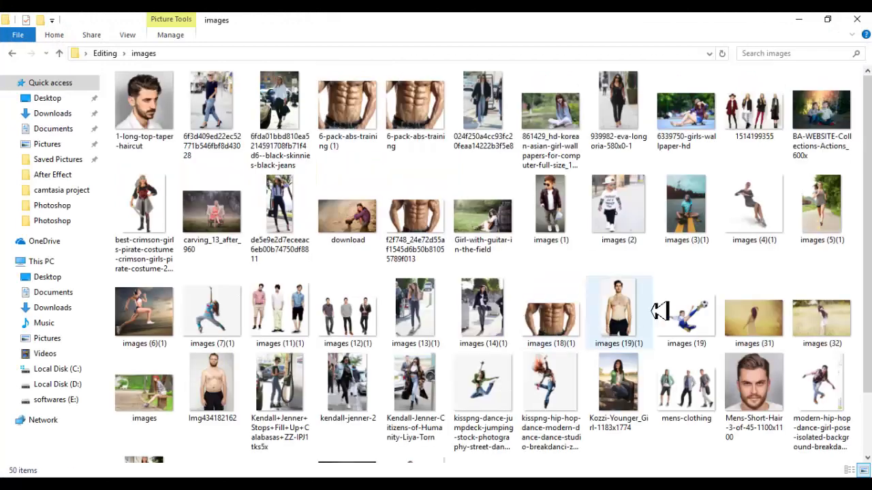
mouse_move(753, 385)
left_mouse_down()
mouse_move(378, 473)
mouse_move(681, 62)
mouse_move(471, 292)
left_mouse_up()
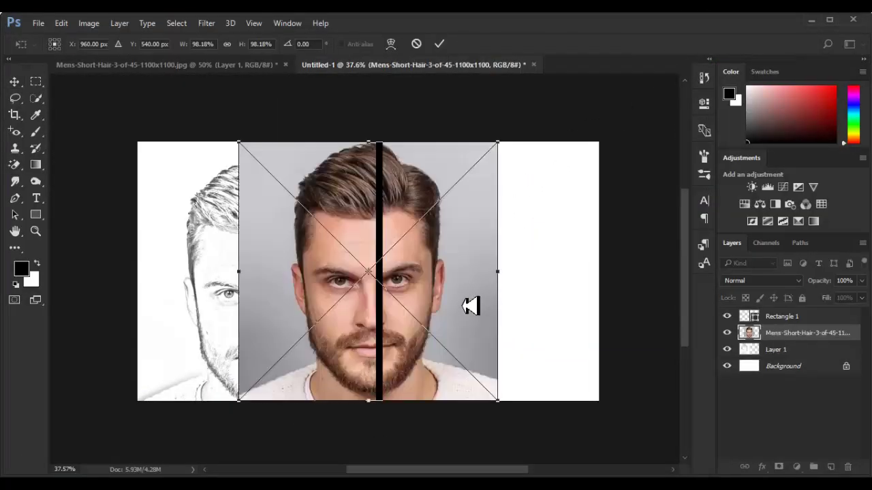
- Resize and reposition the placed colour portrait to panel size and commit it
mouse_move(496, 345)
left_mouse_down()
mouse_move(576, 343)
mouse_move(587, 346)
mouse_move(605, 386)
mouse_move(587, 374)
left_mouse_up()
mouse_move(560, 279)
left_mouse_down()
mouse_move(576, 310)
mouse_move(570, 301)
left_mouse_up()
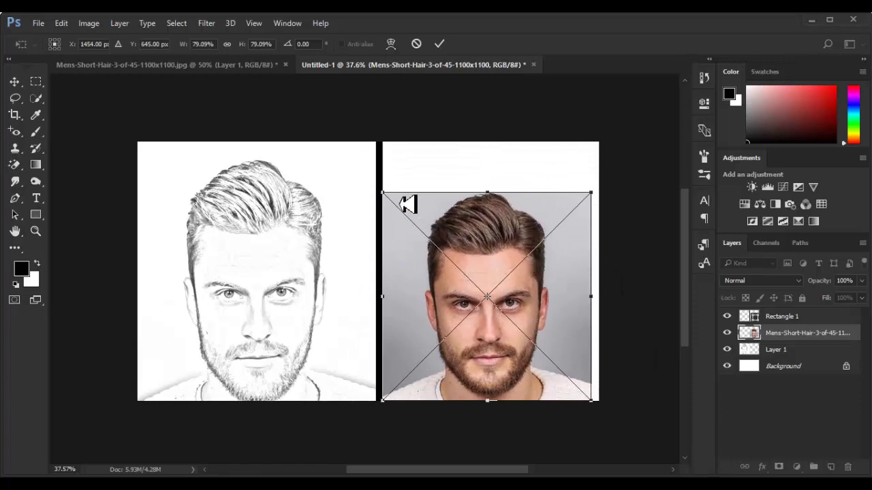
left_click_drag(393, 193, 374, 179)
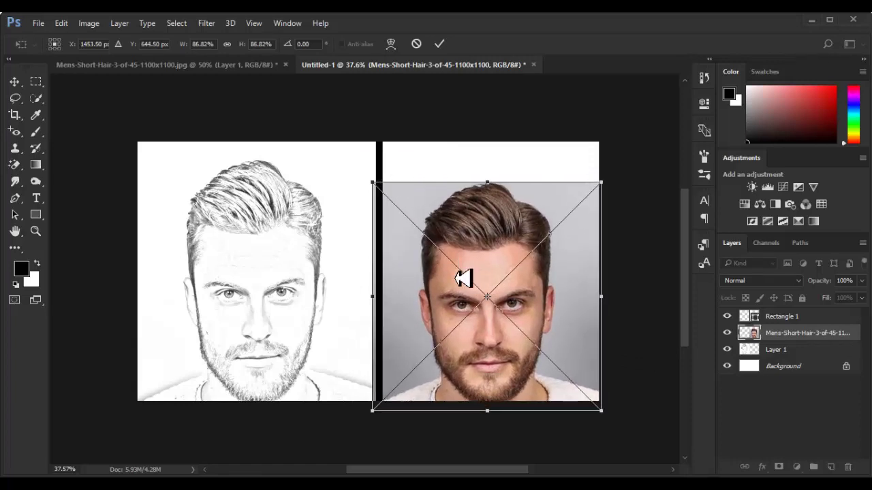
mouse_move(463, 278)
left_mouse_down()
mouse_move(456, 260)
mouse_move(460, 270)
left_mouse_up()
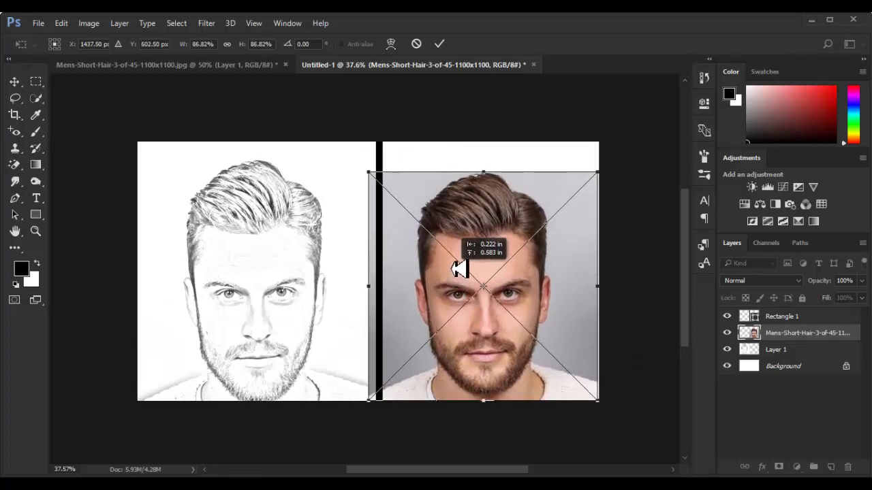
key("Return")
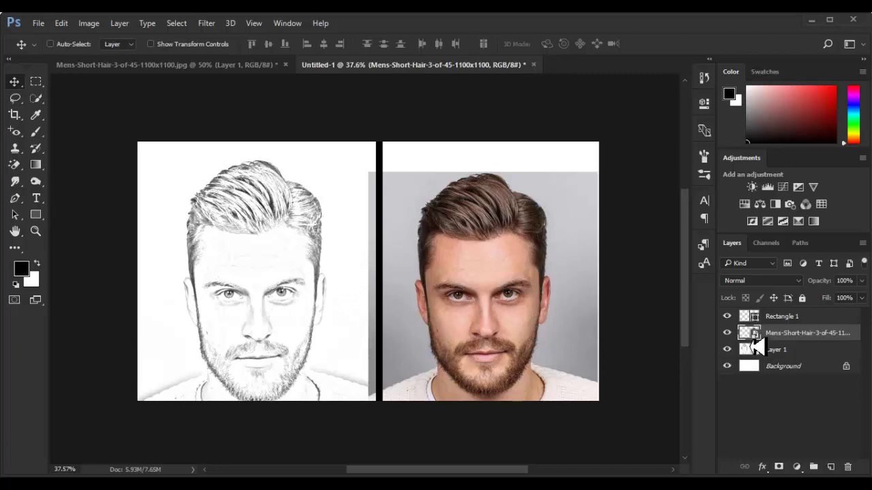
- Move the colour portrait into the canvas's left half
left_click_drag(371, 303, 7, 280)
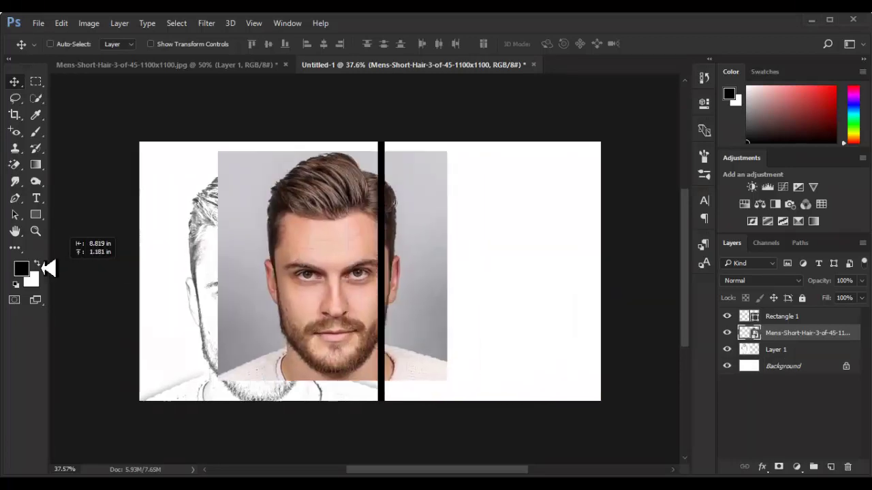
left_click_drag(135, 311, 327, 284)
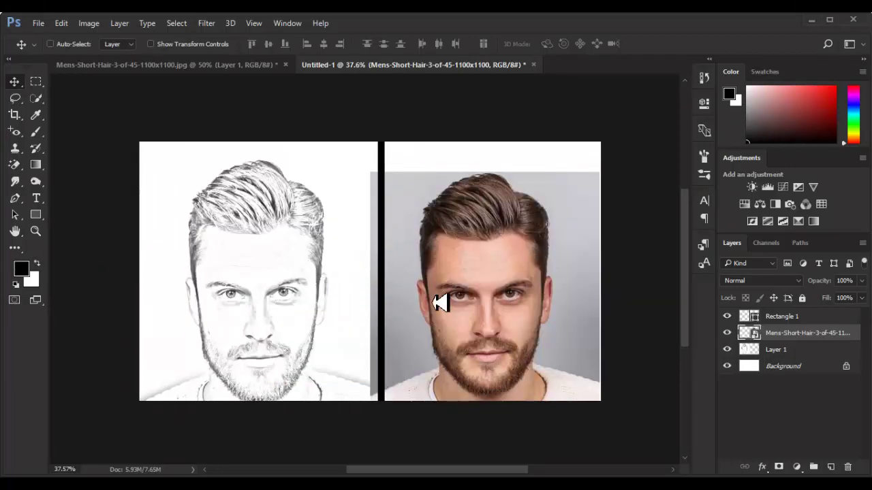
mouse_move(443, 302)
left_mouse_down()
mouse_move(193, 313)
mouse_move(214, 313)
left_mouse_up()
- Move the pencil sketch into the right half and nudge the colour portrait within the left
left_click(784, 348)
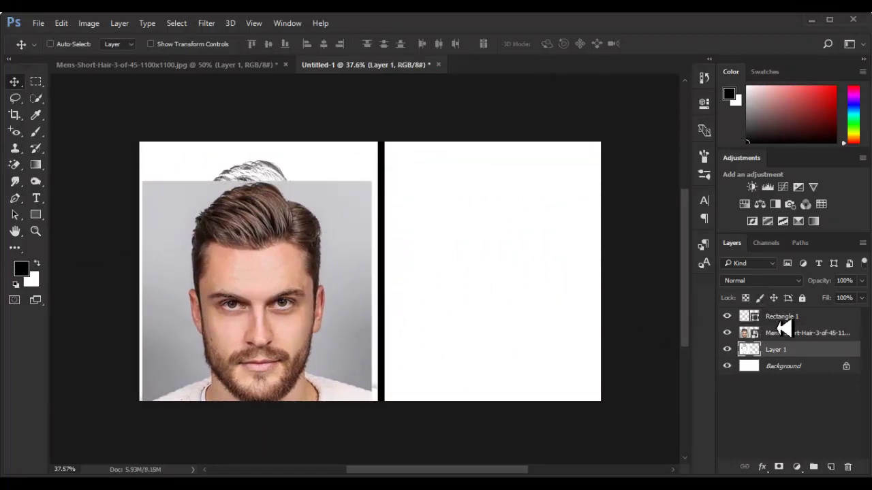
left_click_drag(395, 173, 510, 155)
left_click_drag(363, 225, 295, 255)
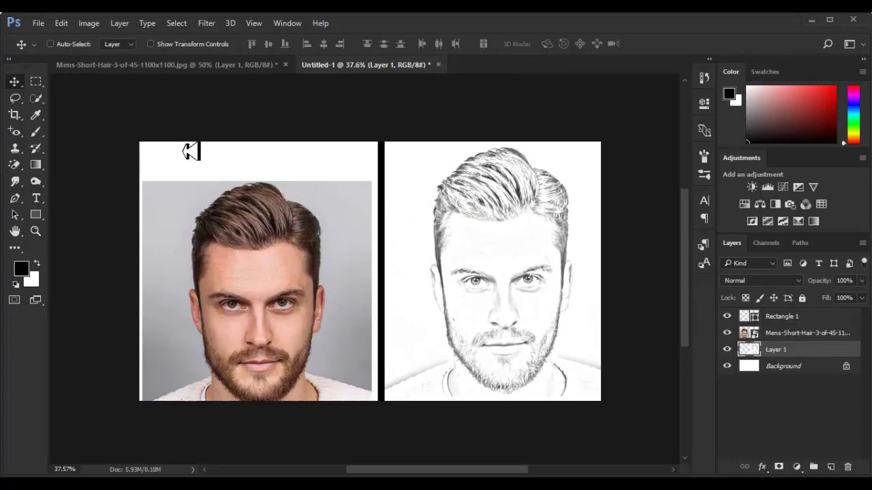
left_click(51, 44)
left_click_drag(261, 281, 265, 271)
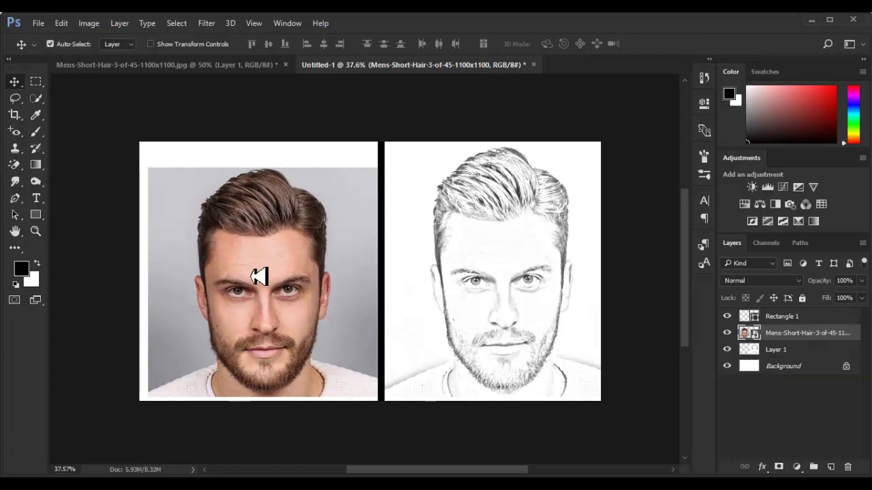
- Scale the colour portrait to about 71% and lower it within the left panel
key("ctrl+t")
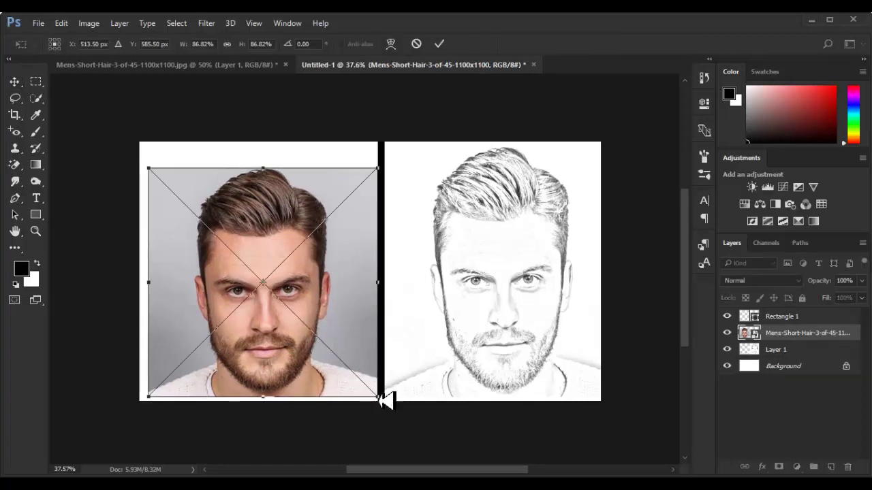
left_click_drag(377, 398, 360, 376)
left_click_drag(331, 327, 335, 335)
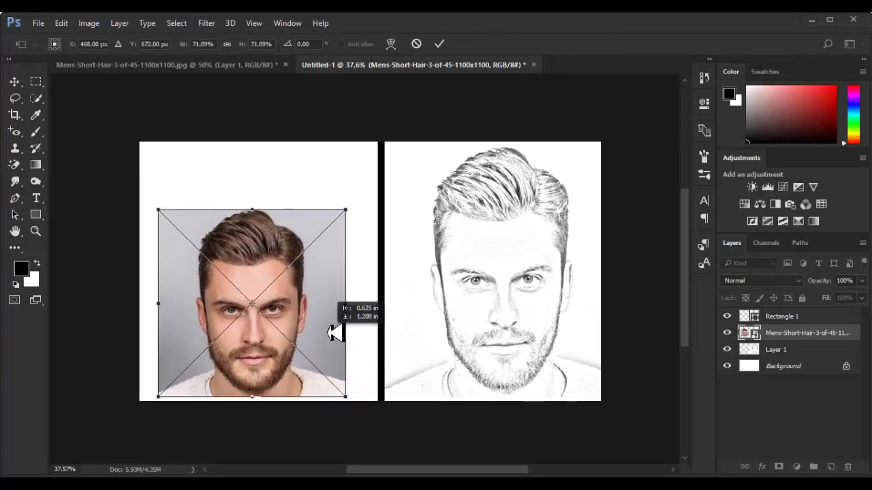
key("Return")
left_click(482, 311, "ctrl")
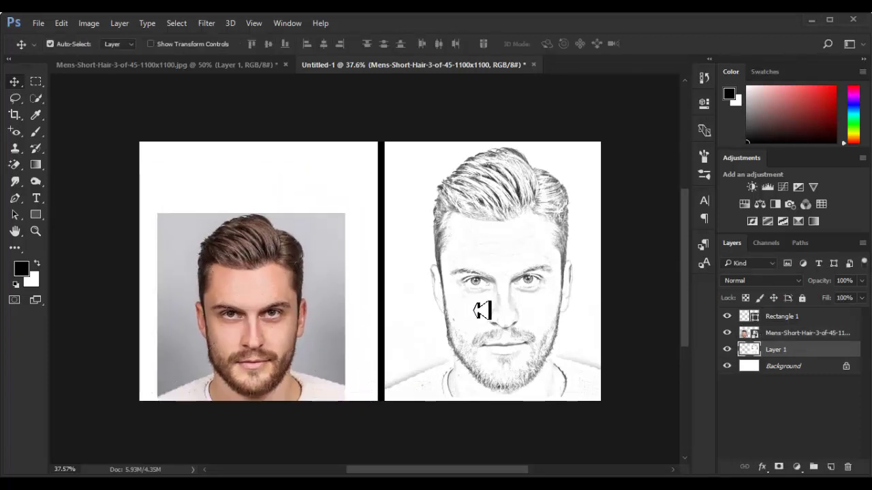
- Scale the pencil sketch to about 71% and move it to the right panel's bottom
key("ctrl+t")
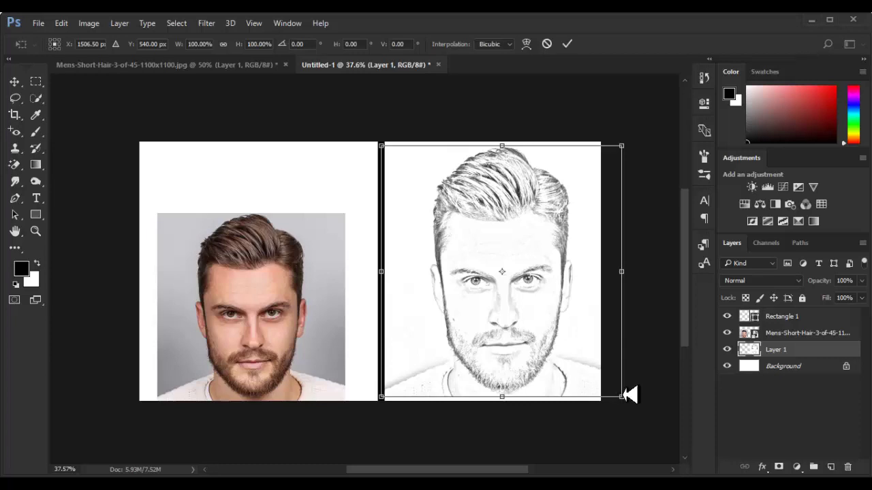
left_click_drag(623, 399, 587, 359)
left_click_drag(557, 321, 540, 332)
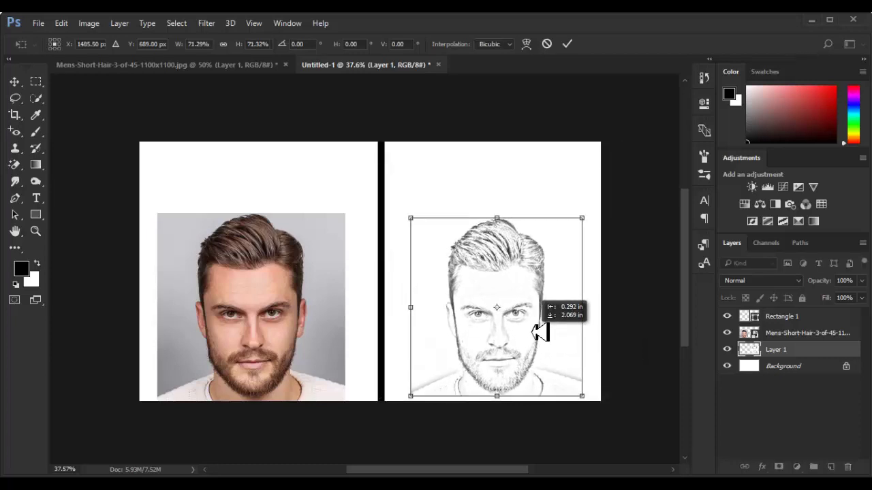
key("Return")
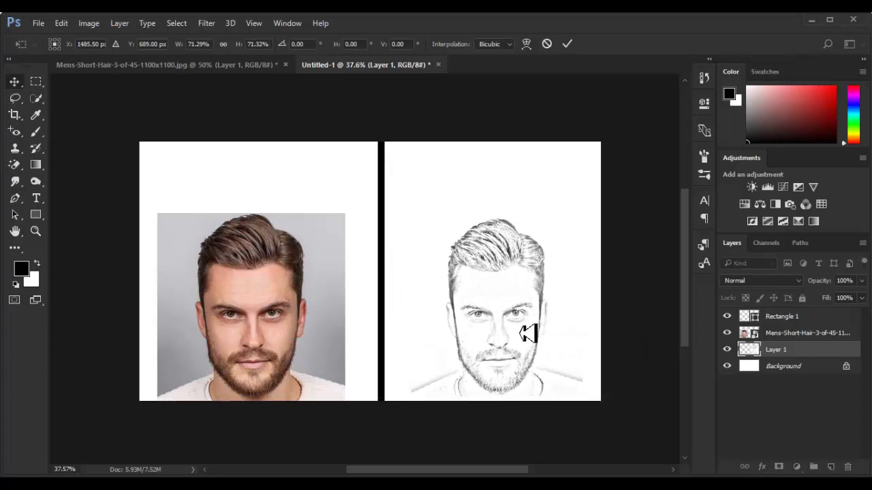